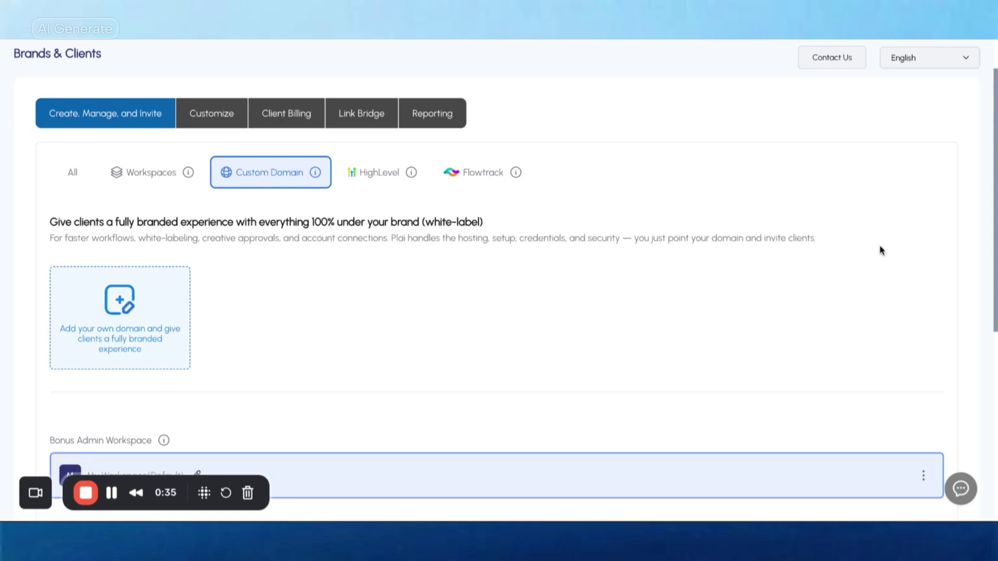
- Start adding a white-label custom domain and submit launch.malonaje.com as the domain to connect
{"action": "scroll", "coordinate": [843, 192], "scroll_direction": "up", "scroll_amount": 1}
{"action": "scroll", "coordinate": [843, 192], "scroll_direction": "up", "scroll_amount": 1}
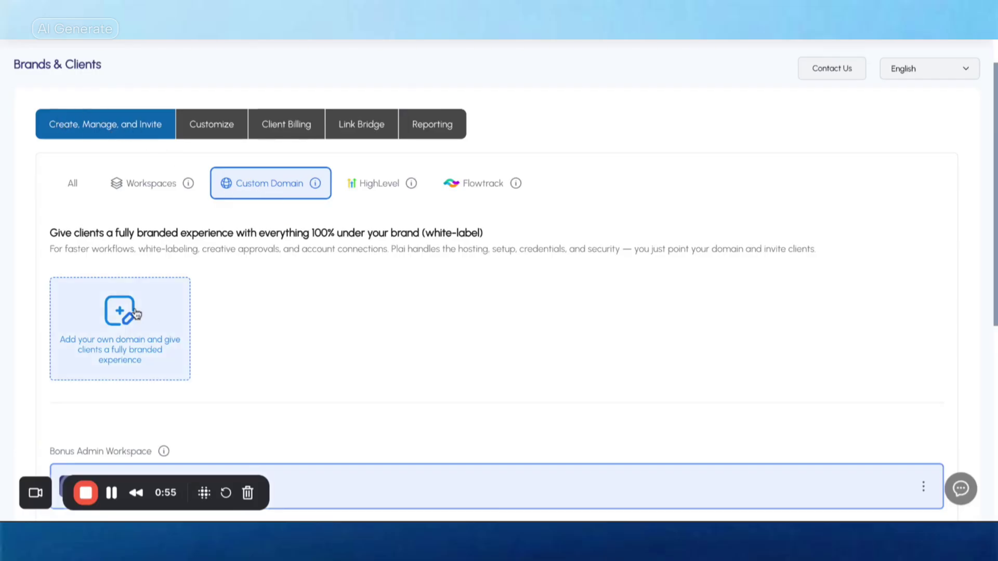
{"action": "left_click", "coordinate": [120, 314]}
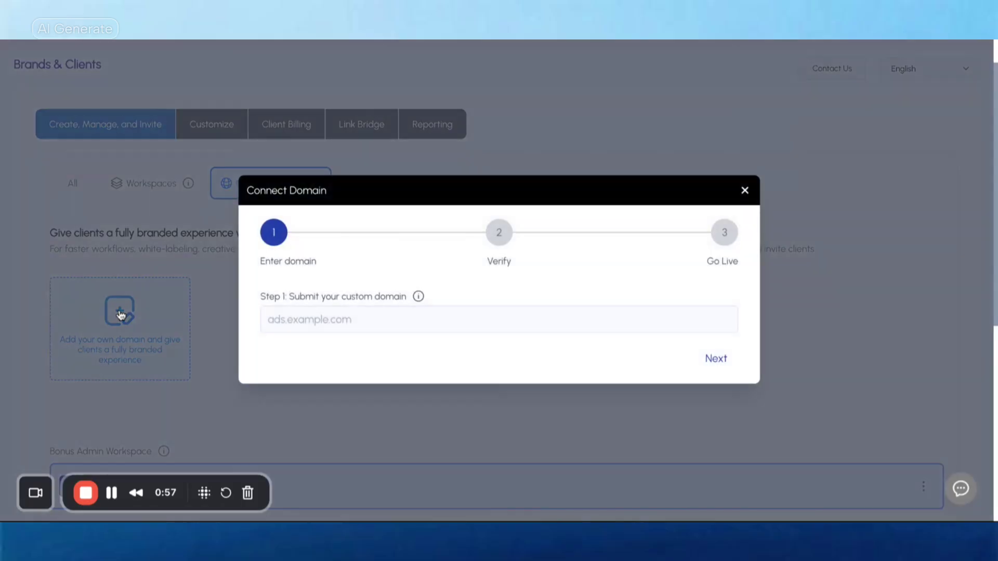
{"action": "left_click", "coordinate": [309, 318]}
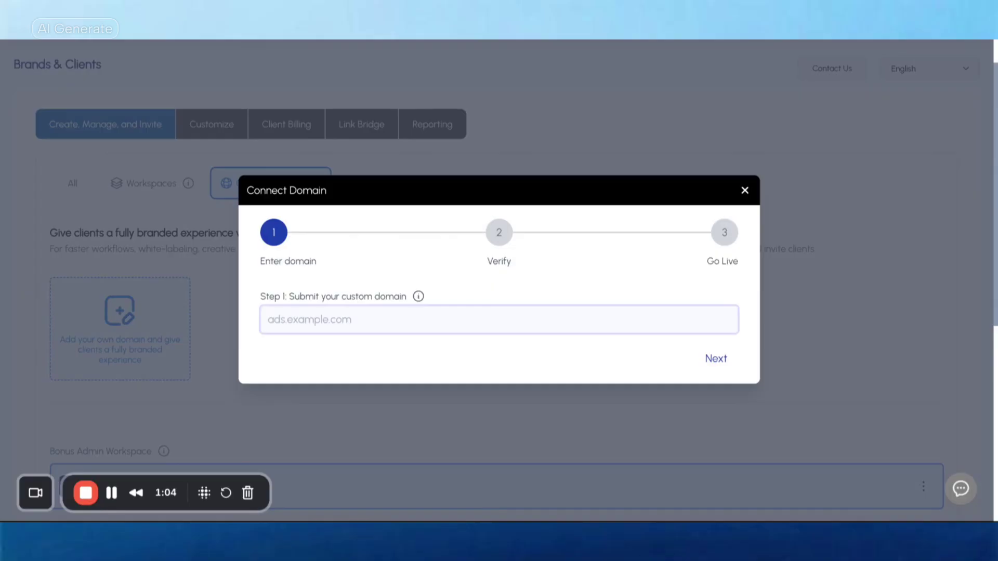
{"action": "type", "text": "lau"}
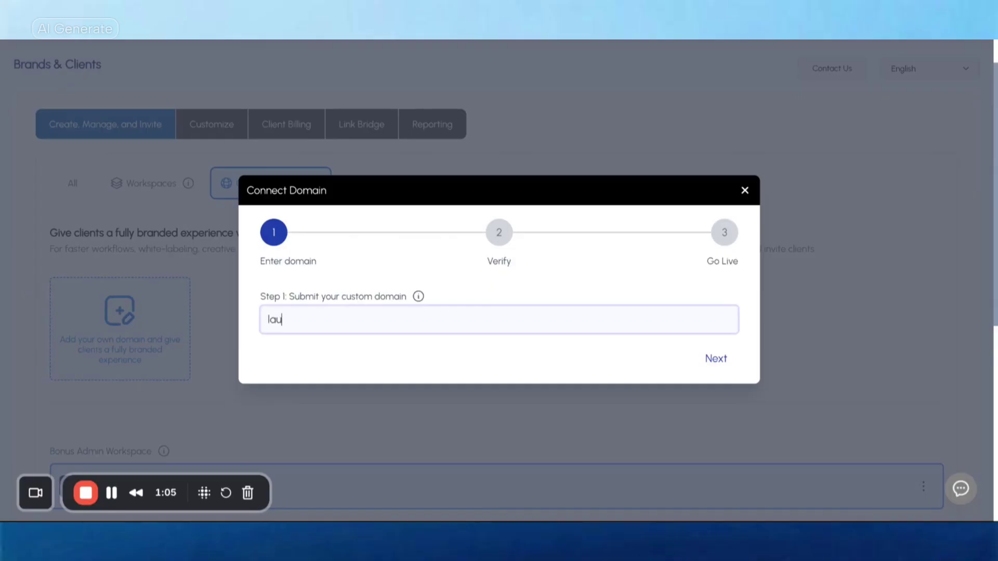
{"action": "type", "text": "nch.malonaje.com"}
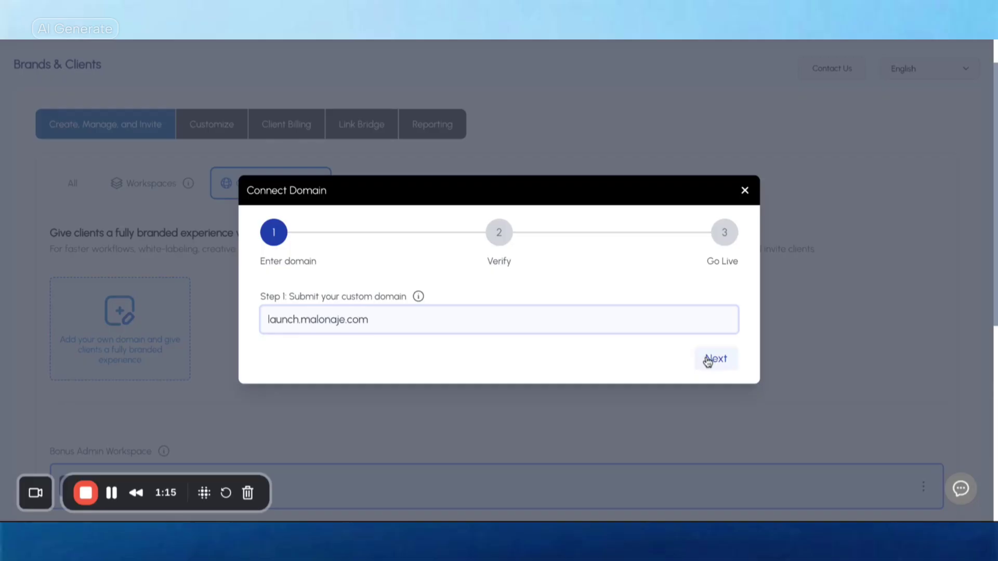
{"action": "left_click", "coordinate": [709, 360]}
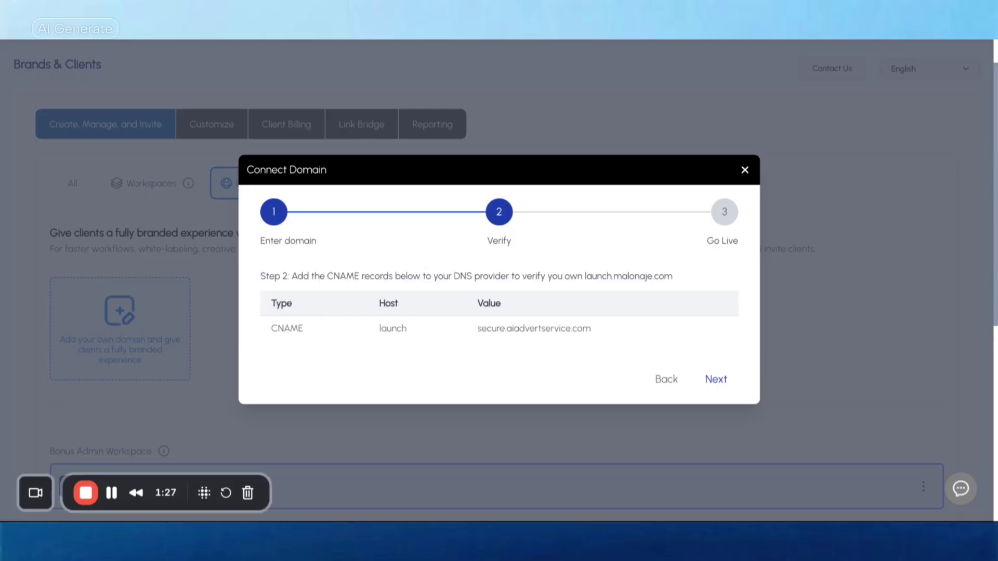
- Using the listed verification values, switch to cPanel's Zone Editor and add a CNAME record for malonaje.com named launch, pointing to secure.aiadvertservice.com
{"action": "left_click_drag", "start_coordinate": [480, 329], "coordinate": [581, 333]}
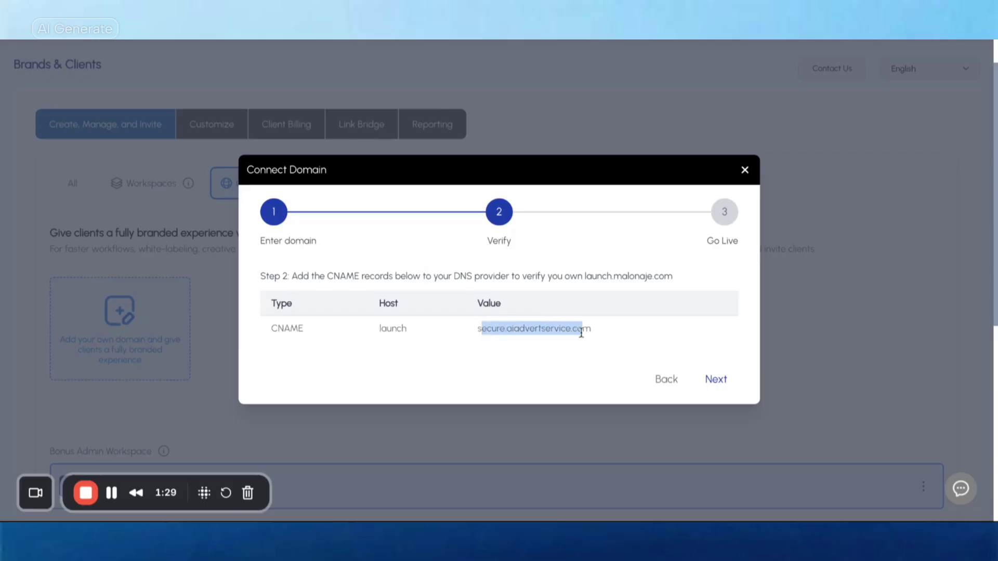
{"action": "left_click", "coordinate": [536, 330]}
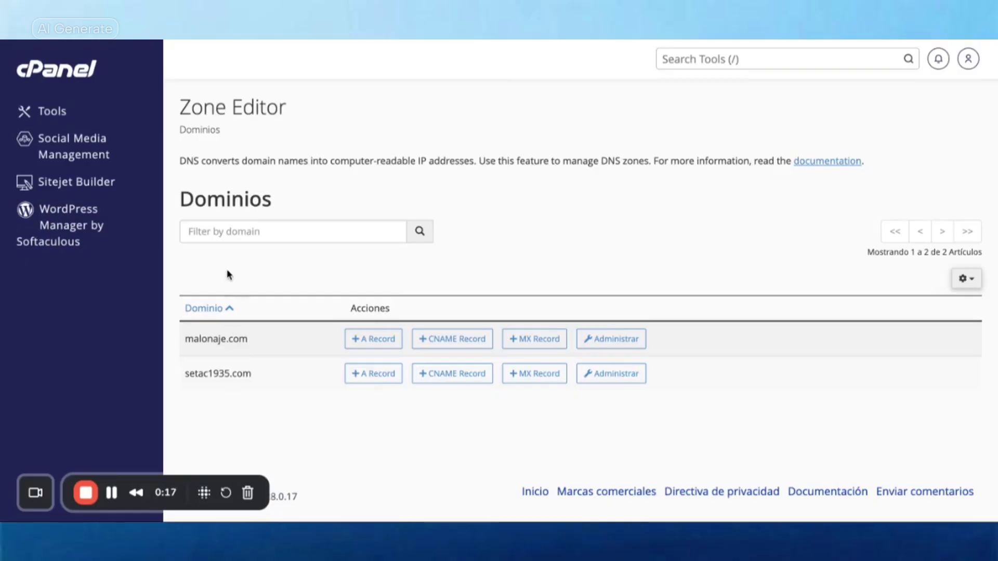
{"action": "left_click_drag", "start_coordinate": [186, 339], "coordinate": [247, 339]}
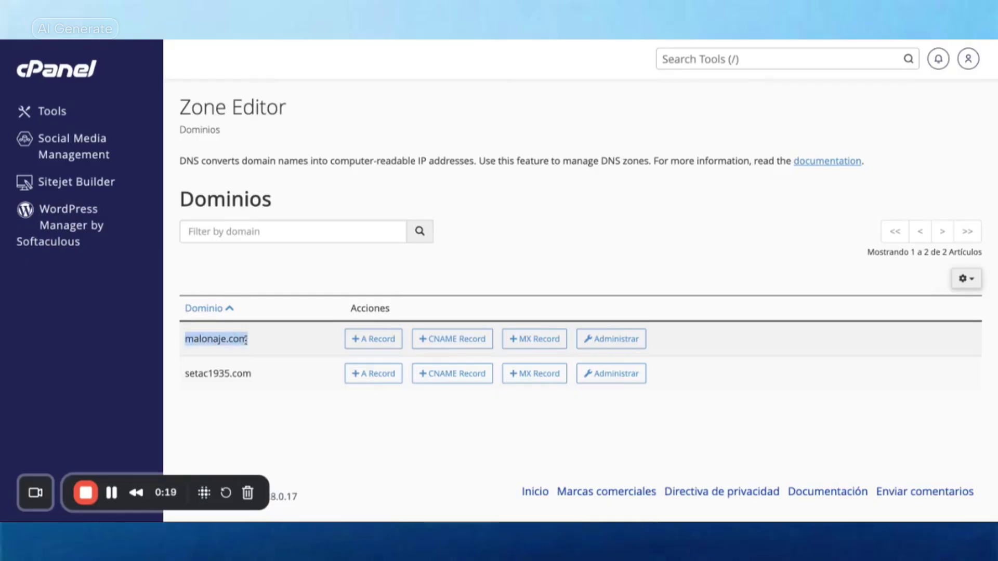
{"action": "left_click", "coordinate": [455, 338]}
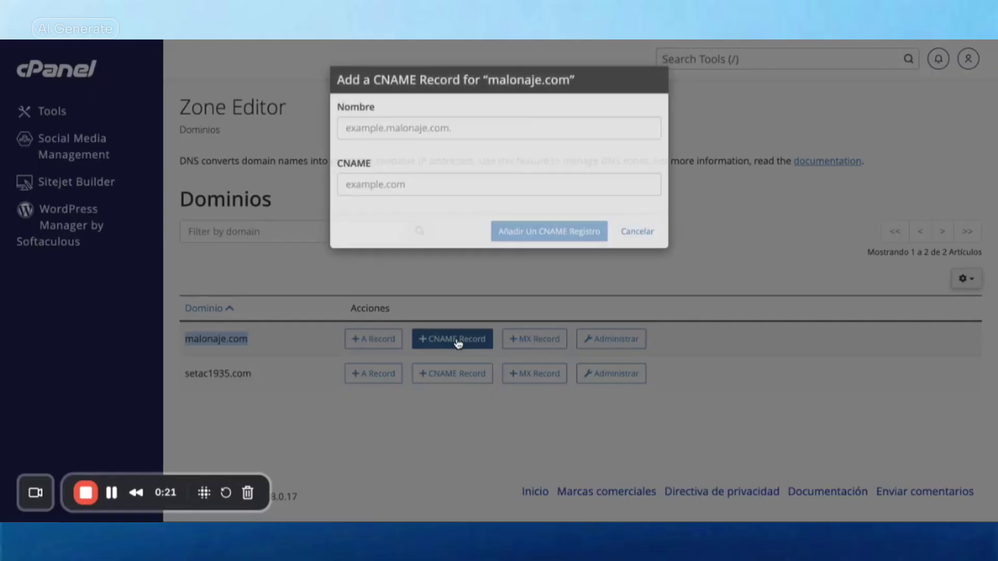
{"action": "left_click", "coordinate": [432, 148]}
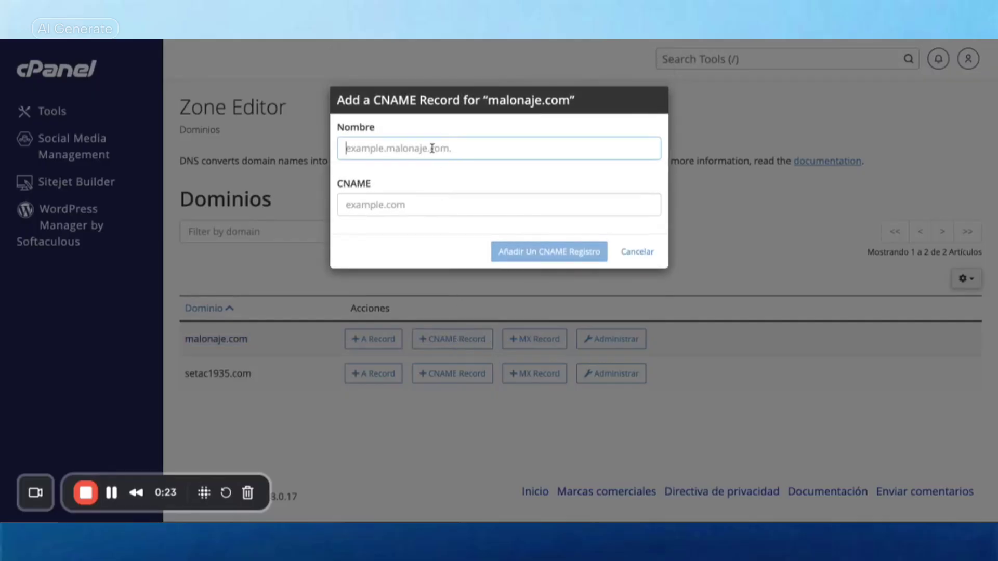
{"action": "type", "text": "launch"}
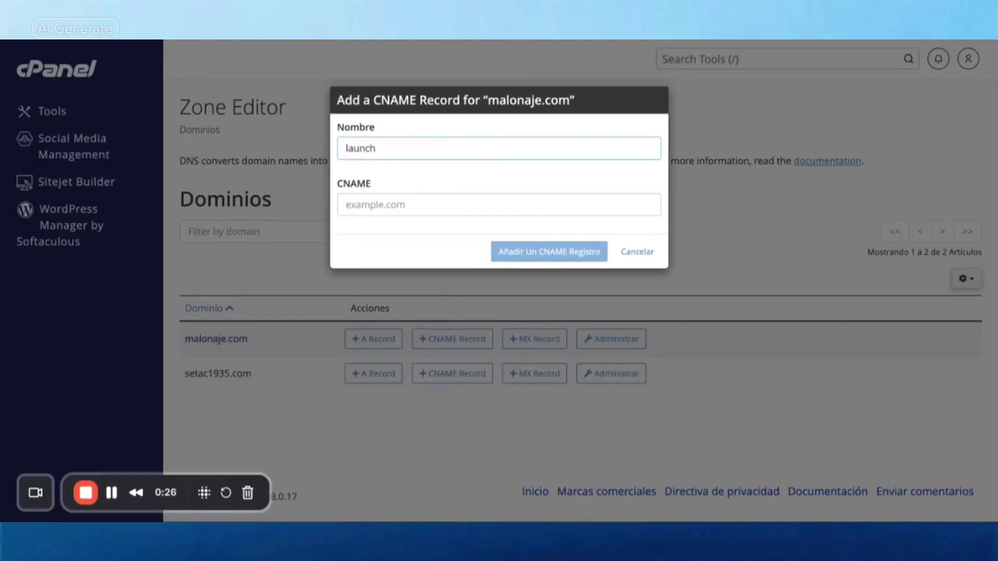
{"action": "left_click", "coordinate": [383, 183]}
{"action": "left_click", "coordinate": [380, 203]}
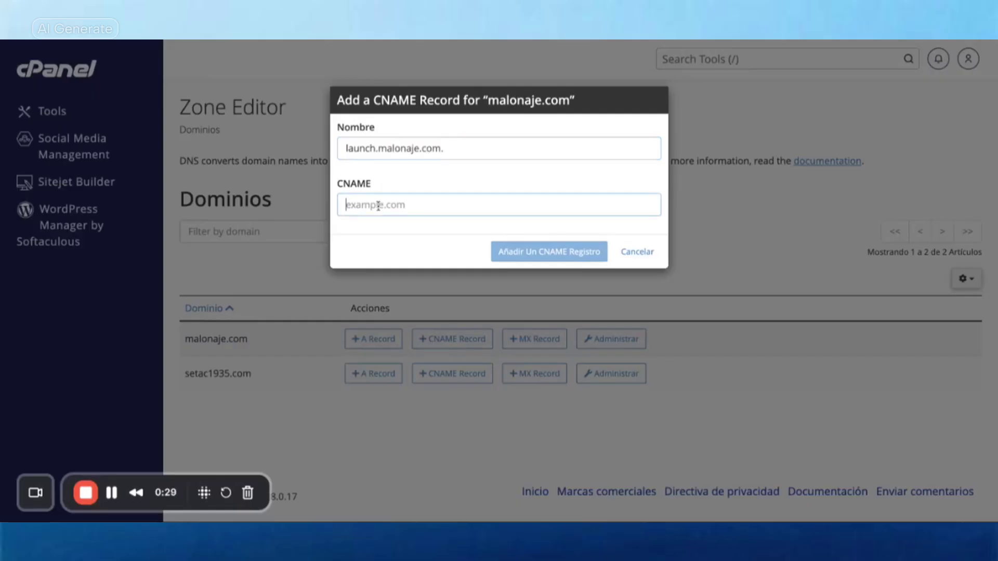
{"action": "type", "text": "secure.aiadvertservice.com"}
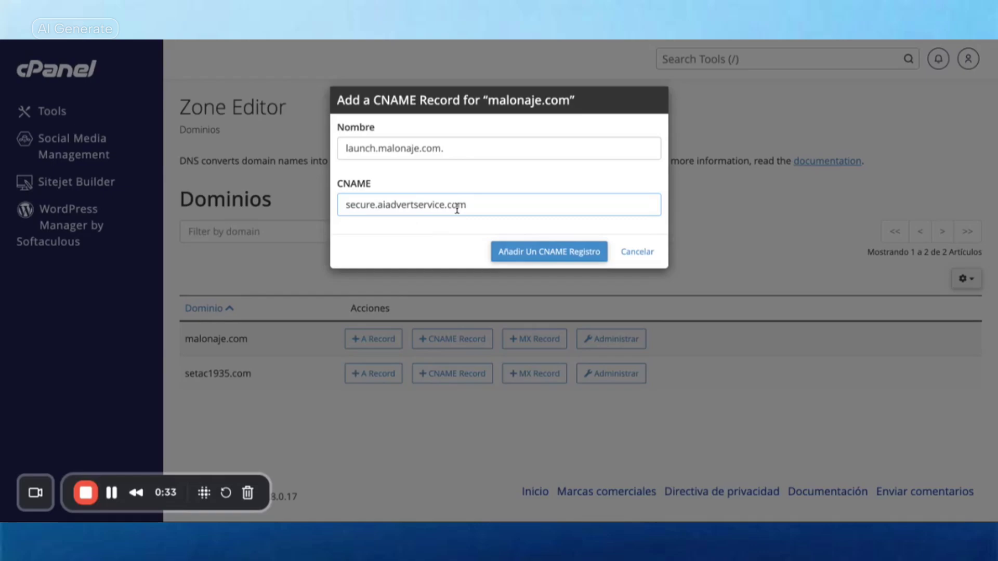
{"action": "left_click", "coordinate": [553, 257]}
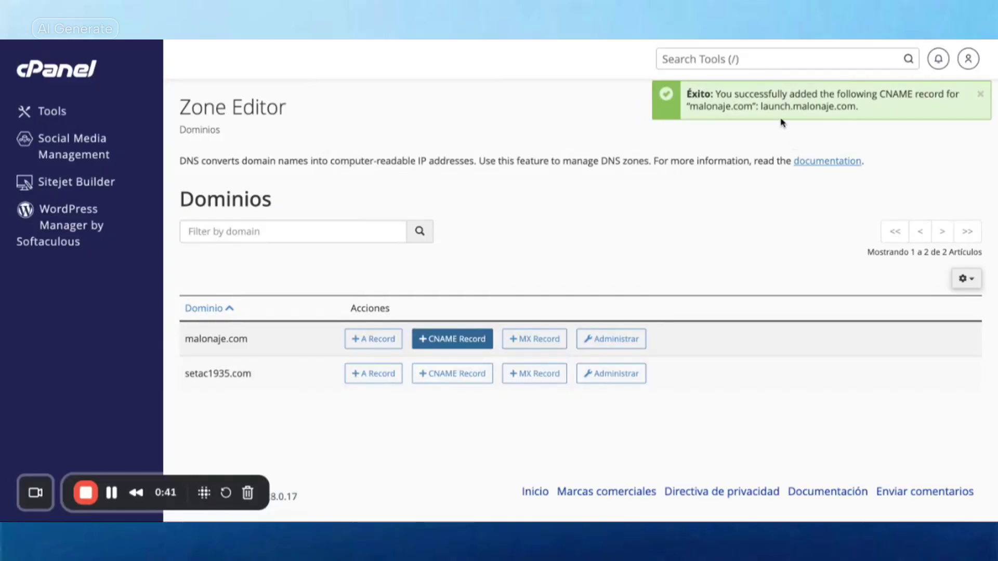
{"action": "left_click", "coordinate": [92, 497]}
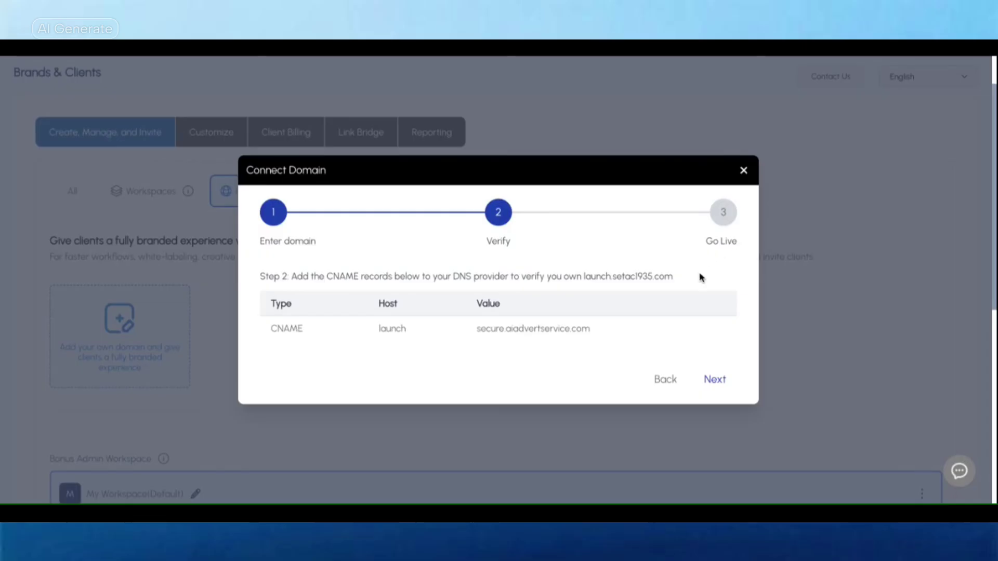
- Return to Plai's domain setup, continue past verification, and confirm the go-live stage to publish the custom domain
{"action": "left_click", "coordinate": [715, 379]}
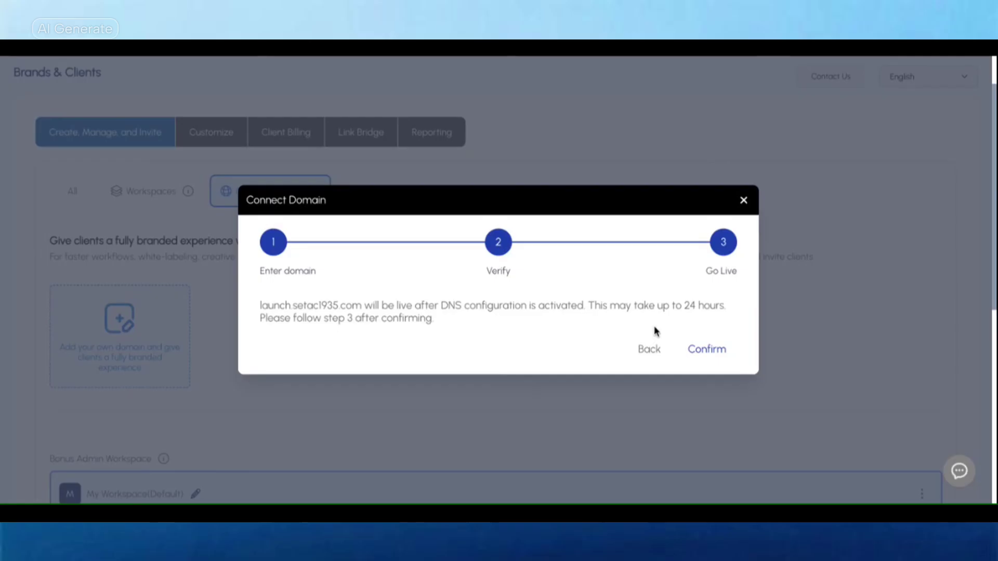
{"action": "left_click", "coordinate": [724, 352]}
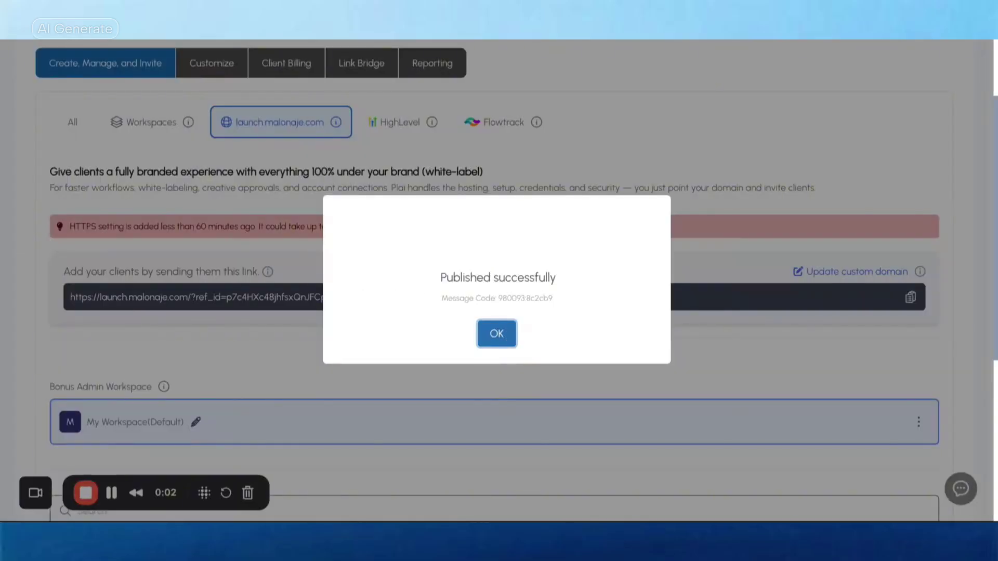
{"action": "left_click", "coordinate": [497, 333]}
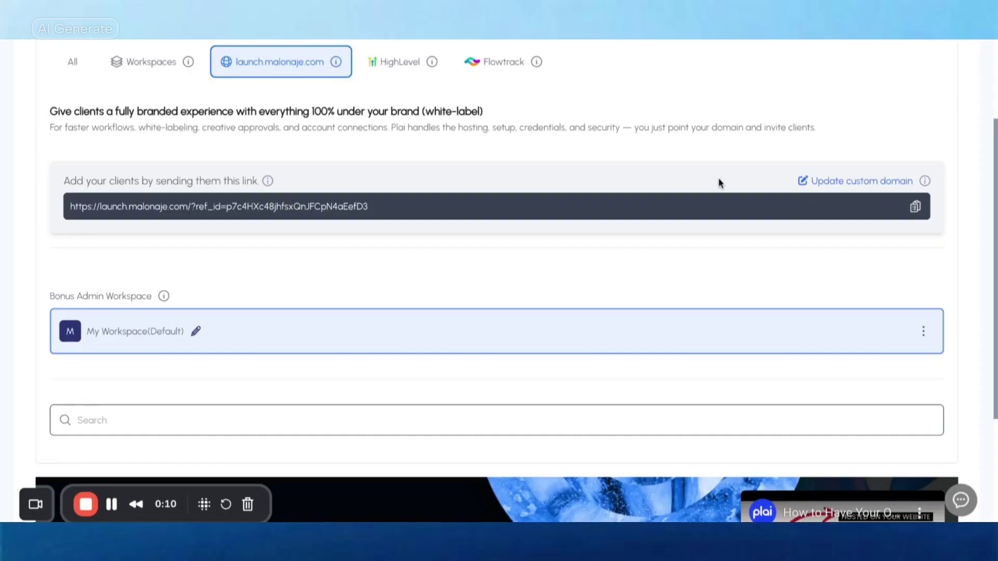
- In the client customization settings, set the business name to Ai Ads under Business Details and save the changes
{"action": "scroll", "coordinate": [667, 183], "scroll_direction": "up", "scroll_amount": 2}
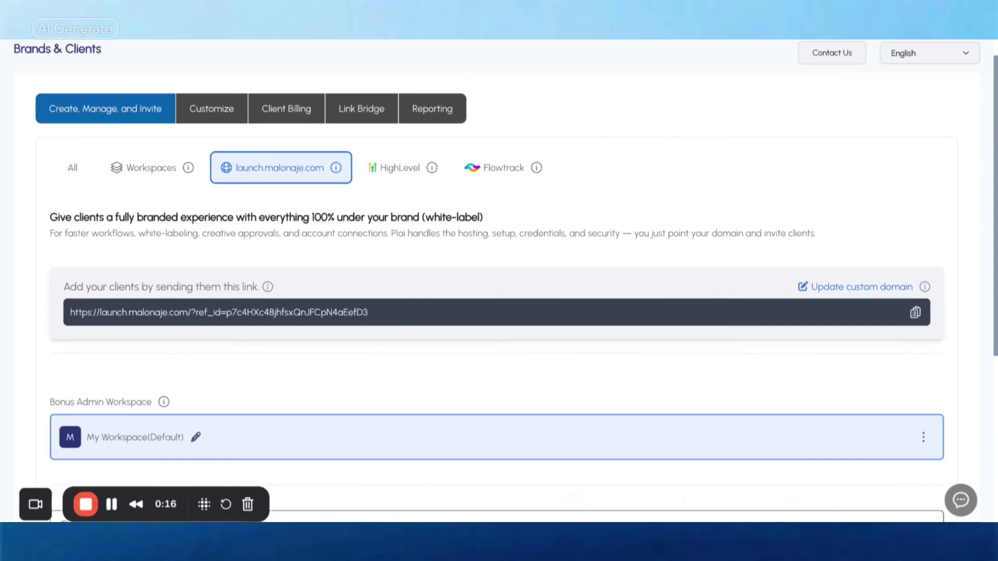
{"action": "left_click", "coordinate": [212, 109]}
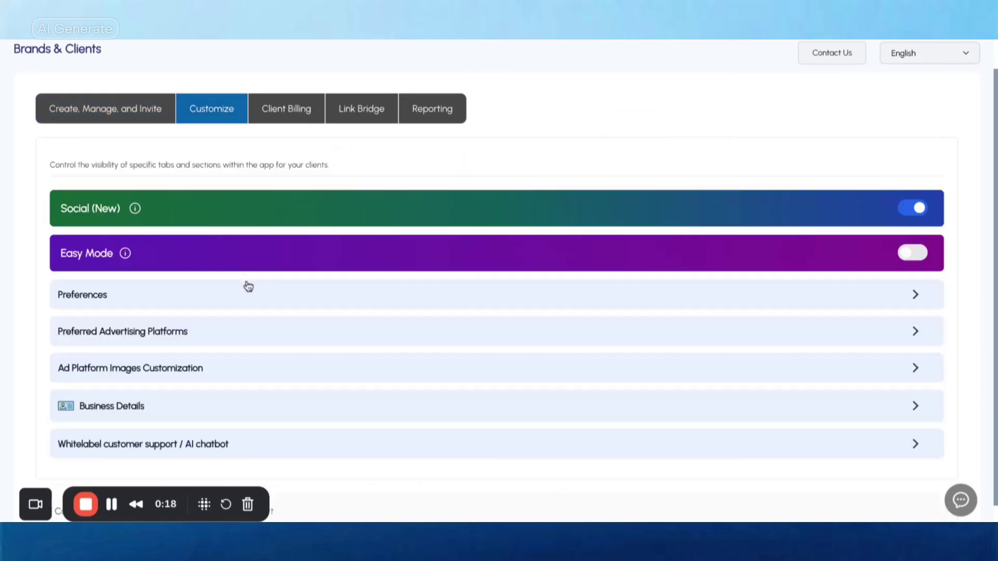
{"action": "scroll", "coordinate": [248, 286], "scroll_direction": "down", "scroll_amount": 1}
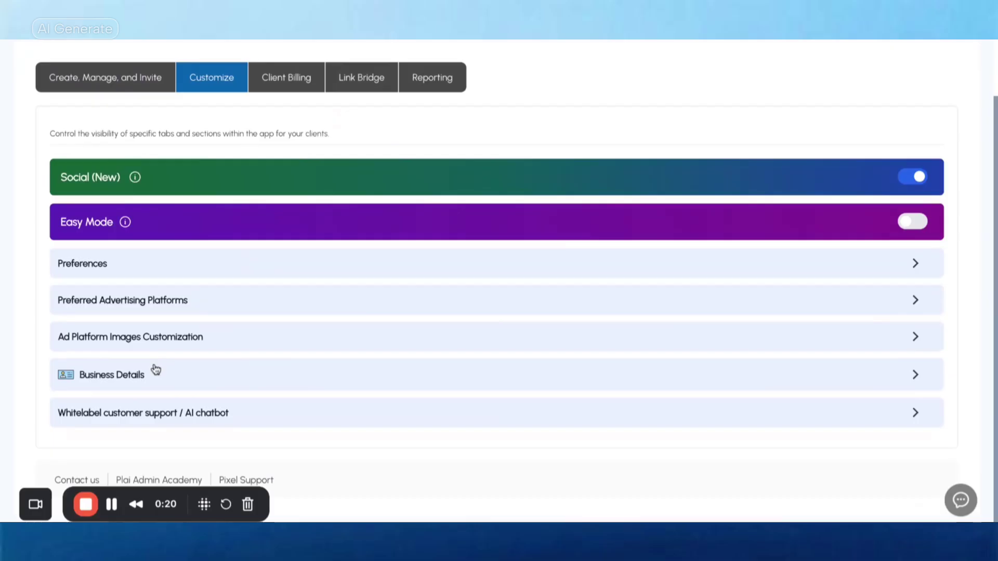
{"action": "left_click", "coordinate": [156, 370]}
{"action": "scroll", "coordinate": [190, 385], "scroll_direction": "down", "scroll_amount": 4}
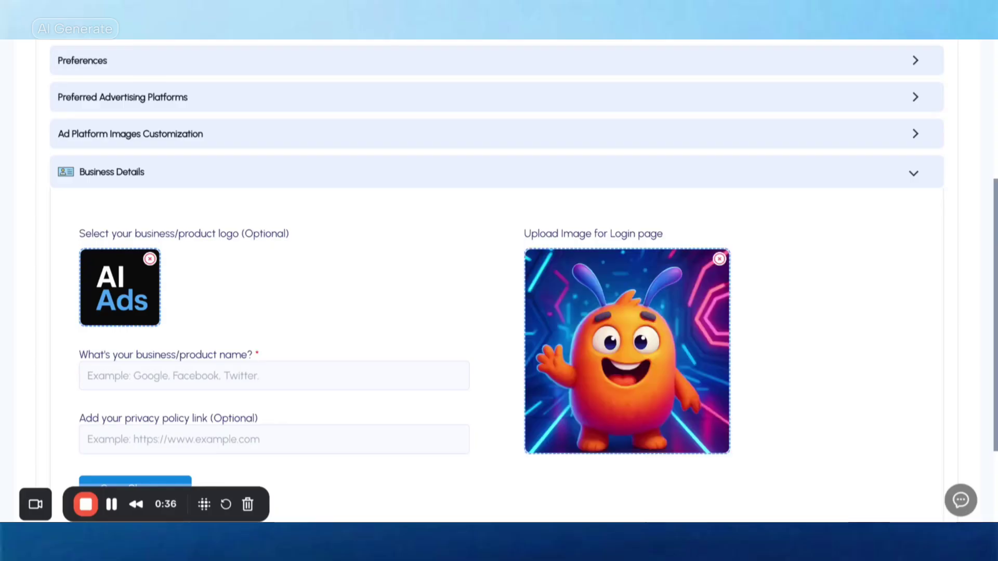
{"action": "scroll", "coordinate": [426, 318], "scroll_direction": "down", "scroll_amount": 1}
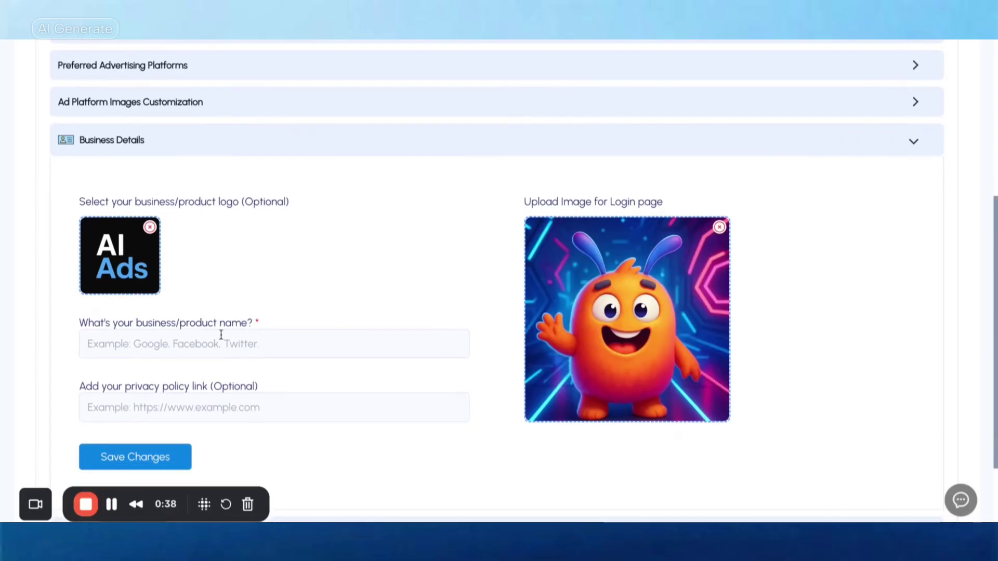
{"action": "left_click", "coordinate": [181, 350]}
{"action": "type", "text": "A"}
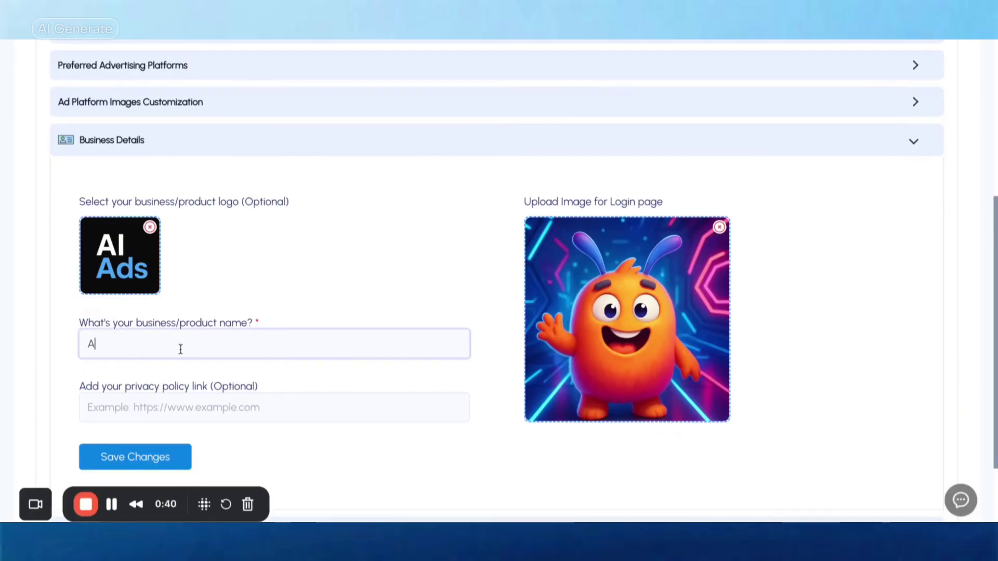
{"action": "type", "text": "i Ads"}
{"action": "scroll", "coordinate": [358, 398], "scroll_direction": "down", "scroll_amount": 1}
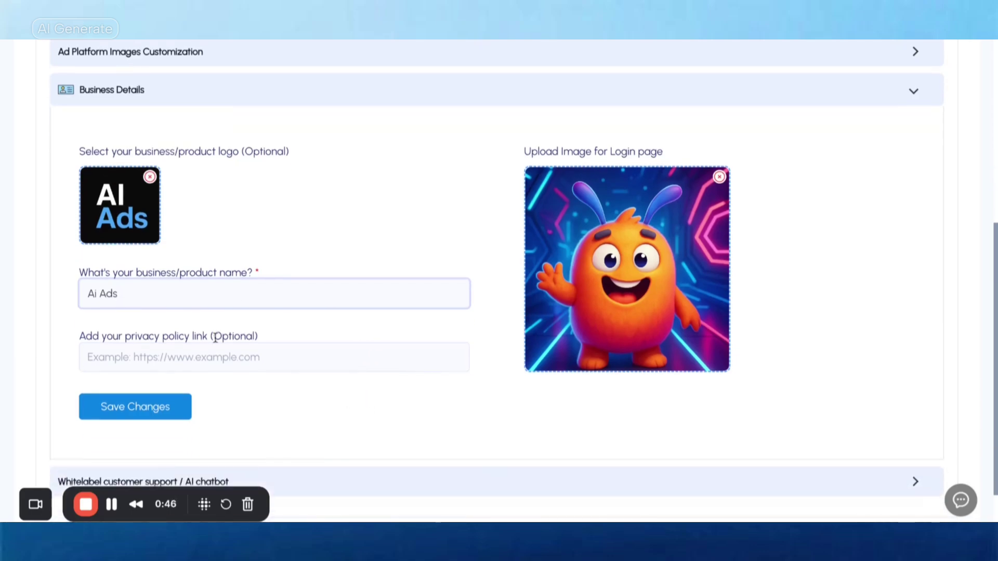
{"action": "left_click", "coordinate": [162, 406]}
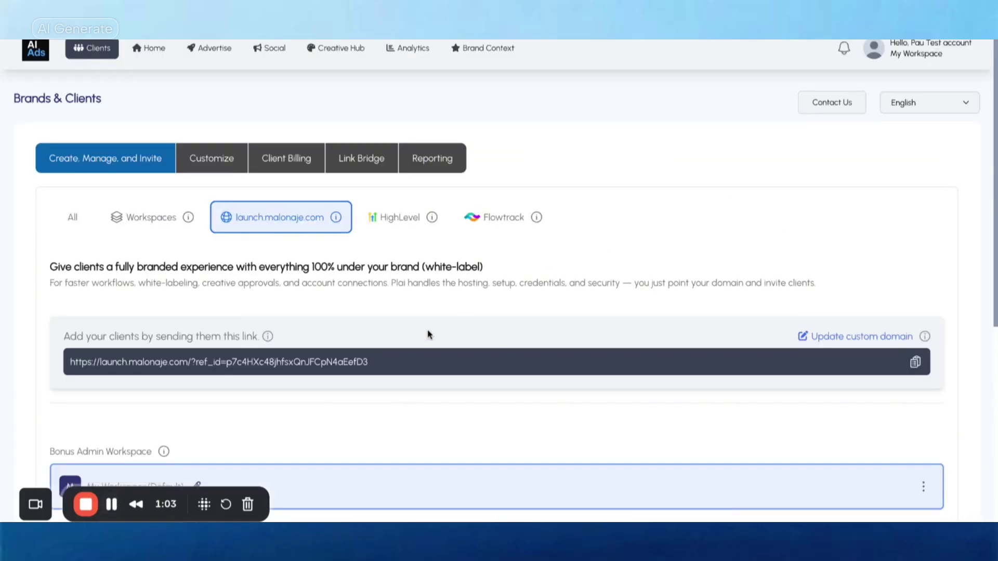
- Copy the client invite link, open its branded sign-up page, and choose Chiropractor as the business type
{"action": "left_click", "coordinate": [915, 362]}
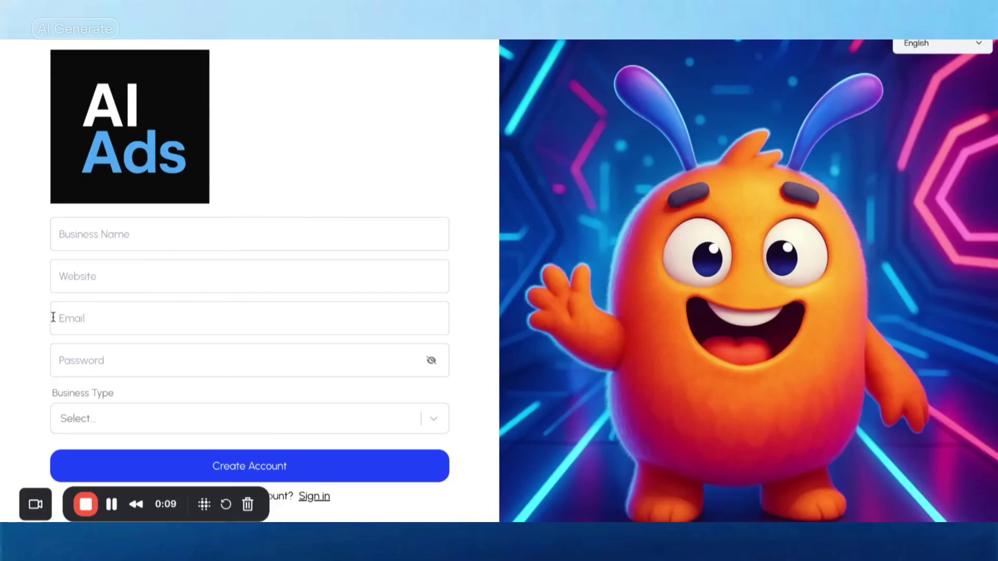
{"action": "left_click", "coordinate": [89, 416]}
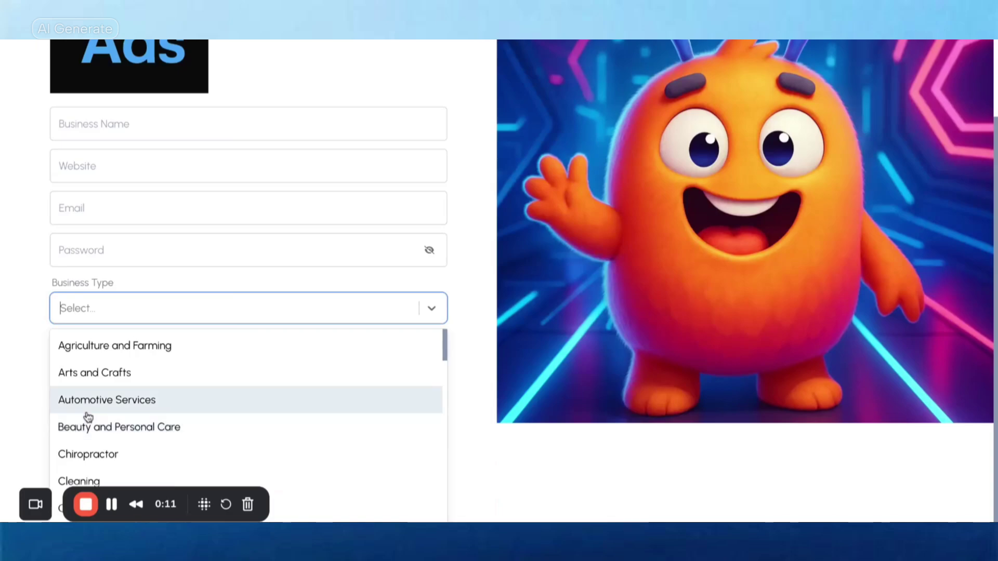
{"action": "scroll", "coordinate": [117, 420], "scroll_direction": "down", "scroll_amount": 1}
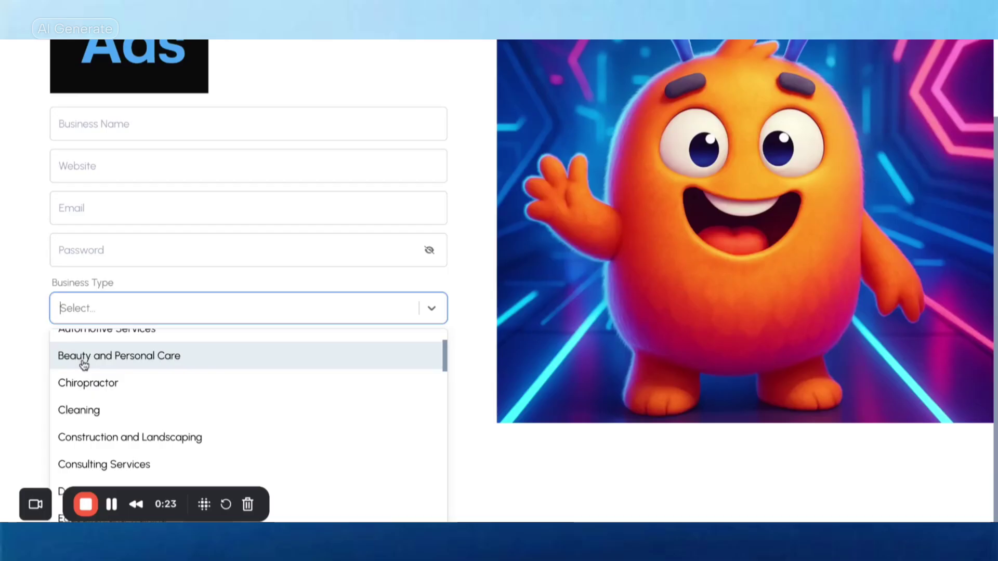
{"action": "left_click", "coordinate": [130, 394]}
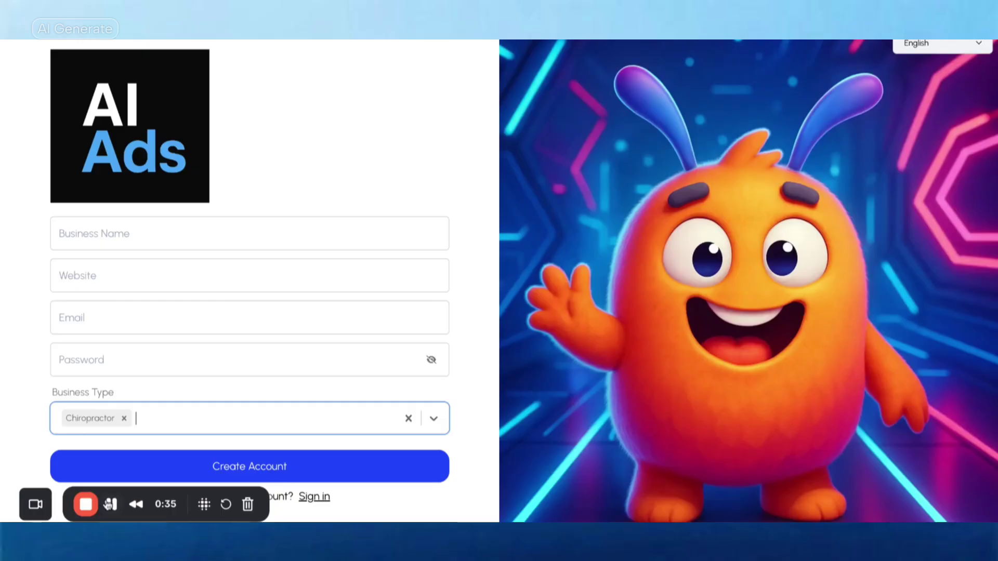
{"action": "left_click", "coordinate": [109, 508]}
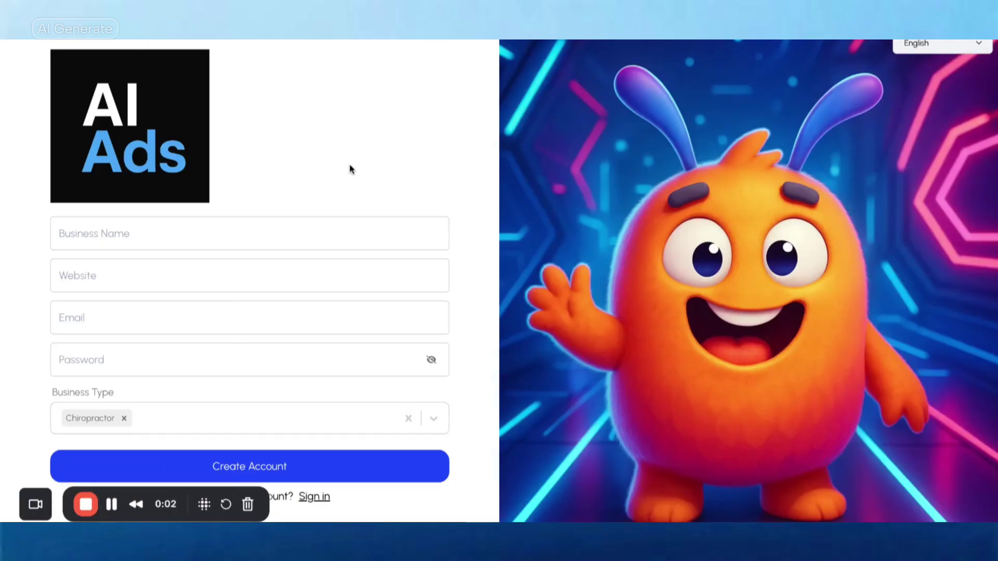
{"action": "left_click", "coordinate": [266, 233]}
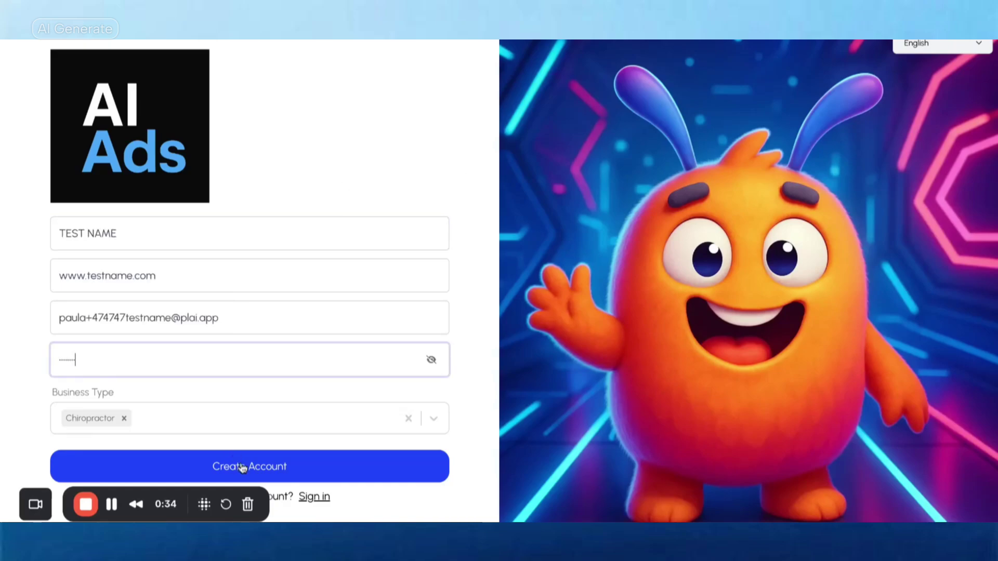
{"action": "left_click", "coordinate": [241, 468]}
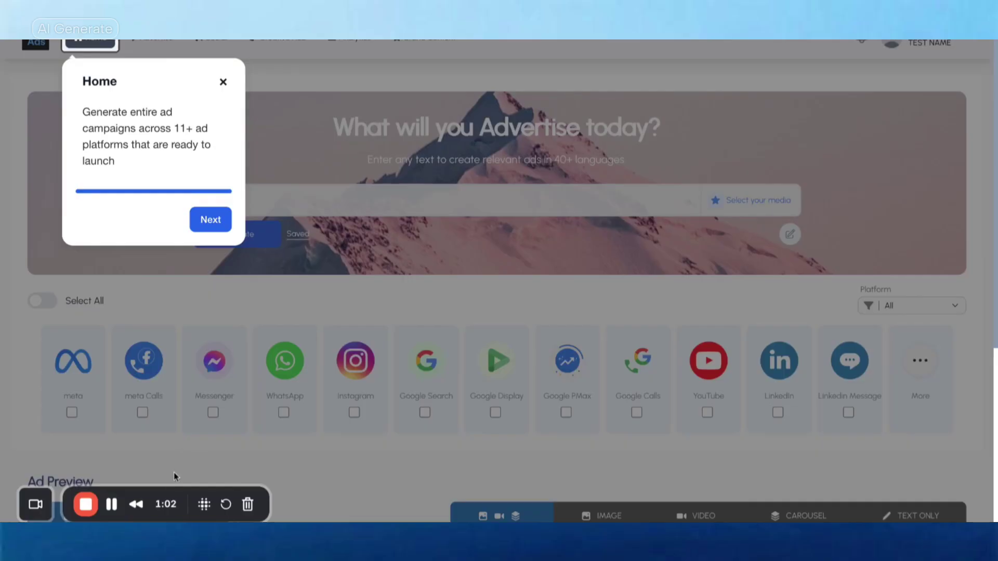
{"action": "left_click", "coordinate": [92, 510]}
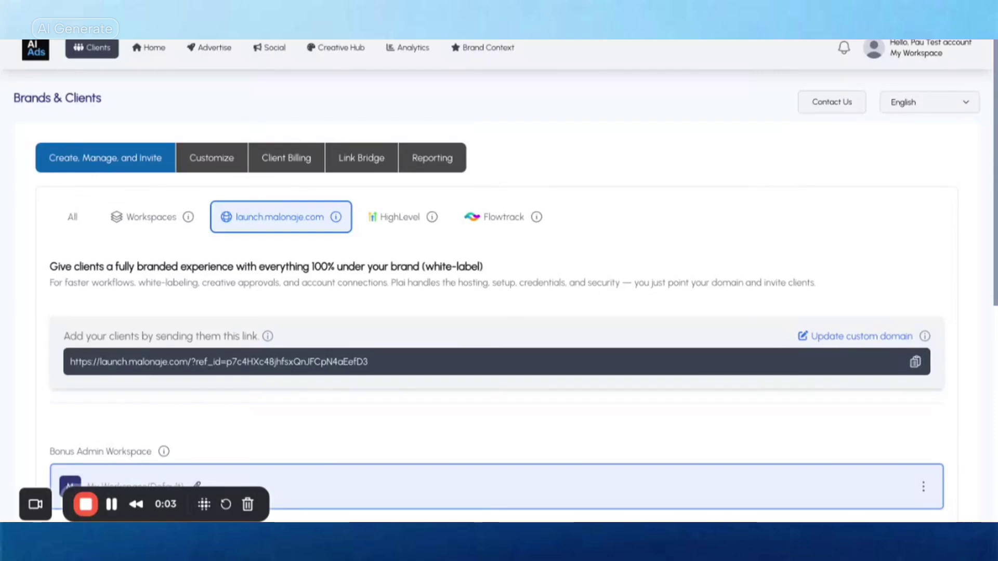
- Locate the TEST NAME client in the launch.malonaje.com client list and switch into its account, confirming the switch
{"action": "scroll", "coordinate": [498, 281], "scroll_direction": "down", "scroll_amount": 5}
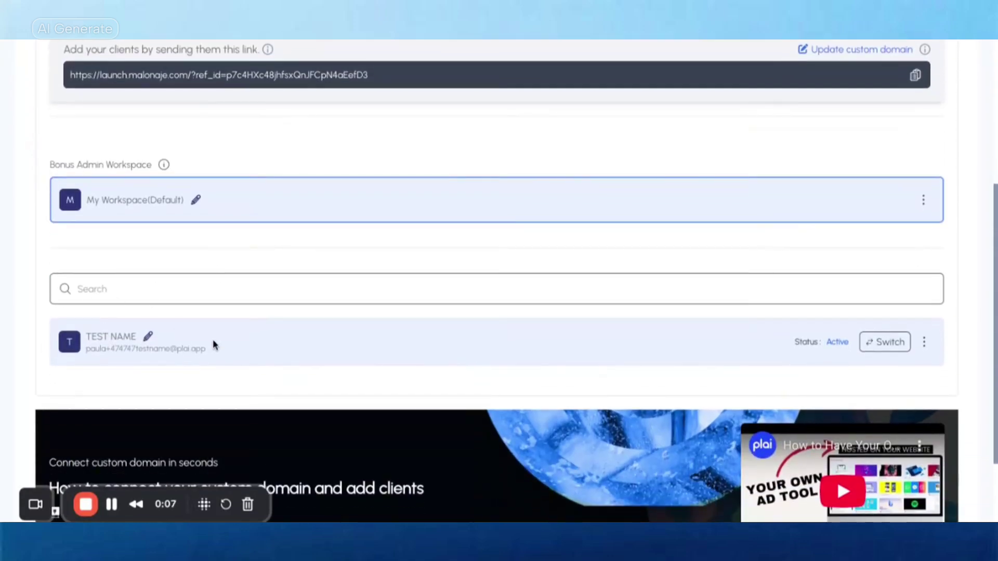
{"action": "scroll", "coordinate": [726, 265], "scroll_direction": "up", "scroll_amount": 4}
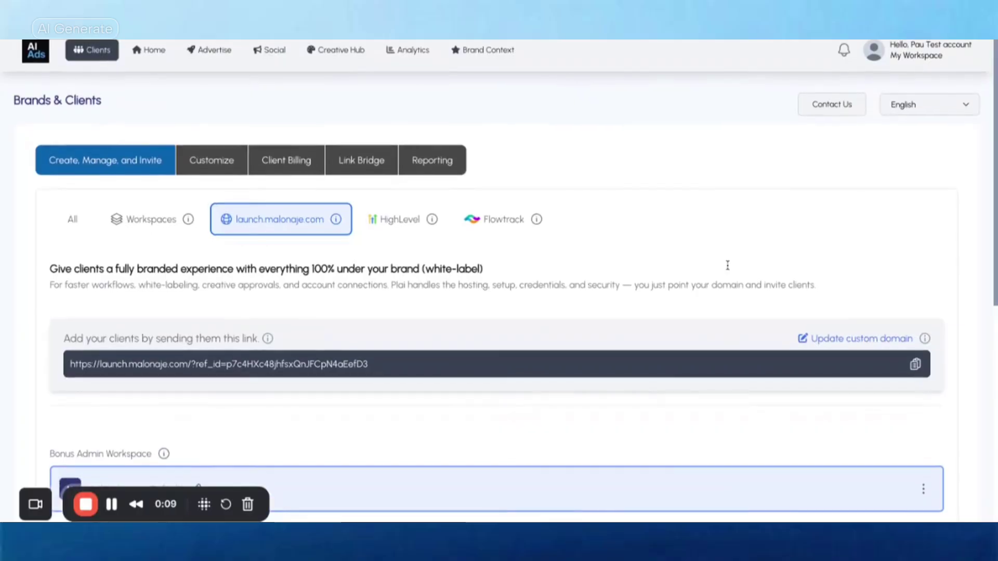
{"action": "scroll", "coordinate": [830, 319], "scroll_direction": "down", "scroll_amount": 1}
{"action": "scroll", "coordinate": [830, 319], "scroll_direction": "down", "scroll_amount": 3}
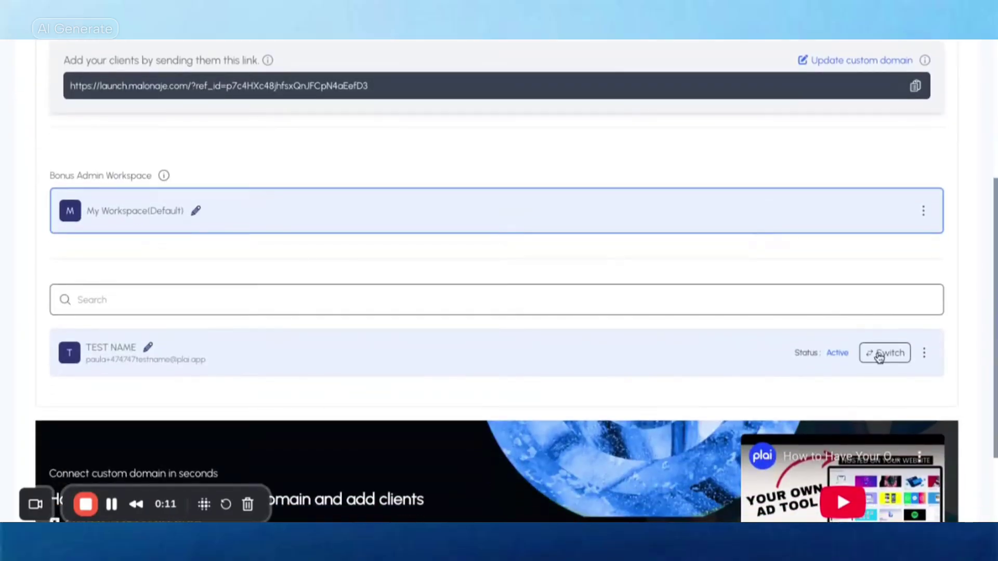
{"action": "left_click", "coordinate": [878, 354]}
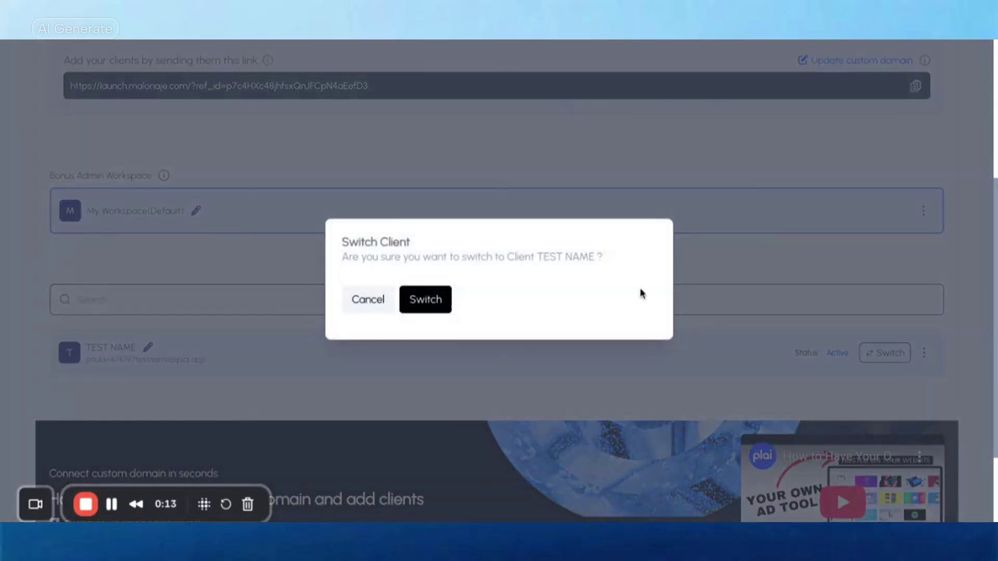
{"action": "left_click", "coordinate": [421, 296]}
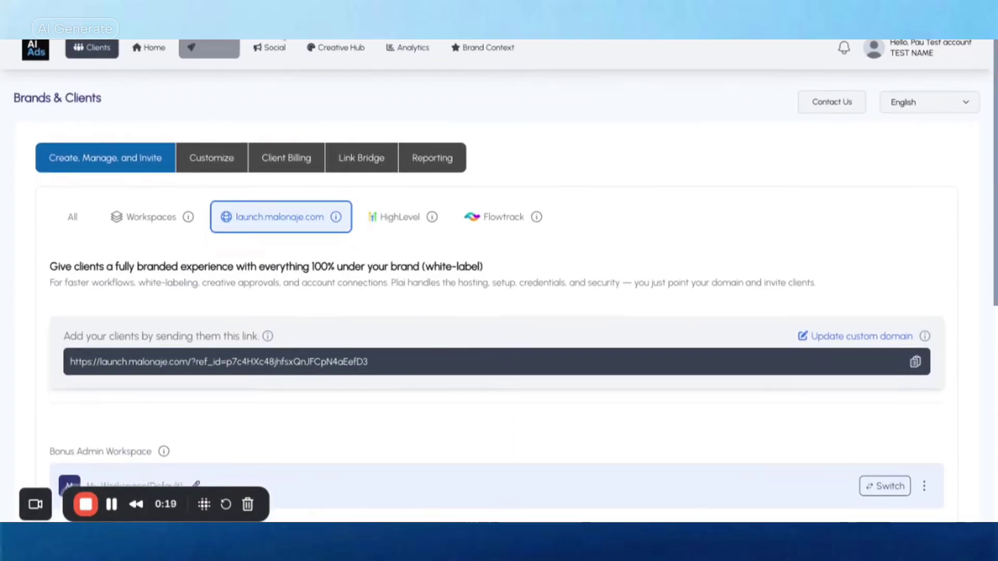
- Switch back from the TEST NAME client to the default My Workspace and confirm
{"action": "scroll", "coordinate": [473, 308], "scroll_direction": "down", "scroll_amount": 3}
{"action": "scroll", "coordinate": [471, 308], "scroll_direction": "down", "scroll_amount": 1}
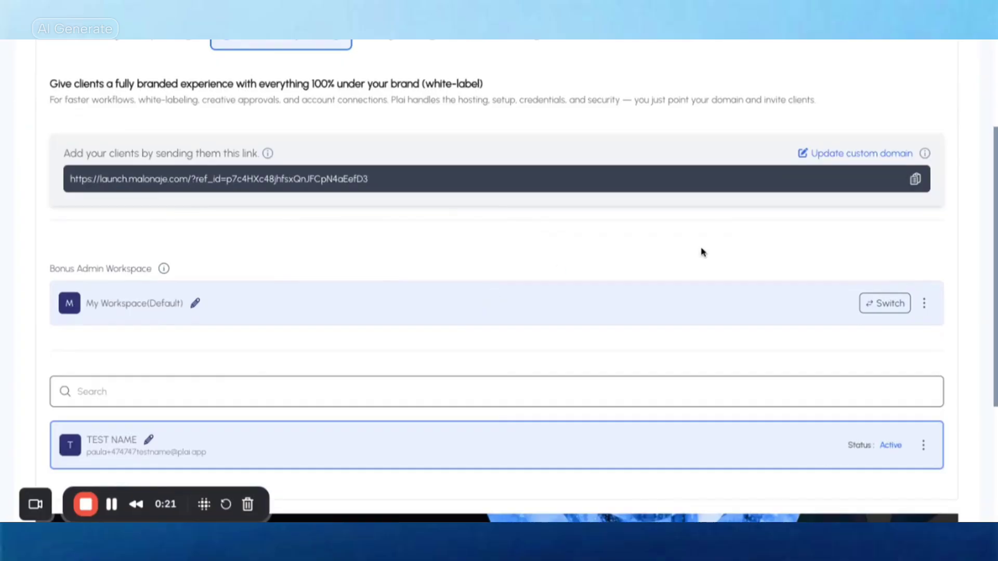
{"action": "left_click", "coordinate": [880, 310]}
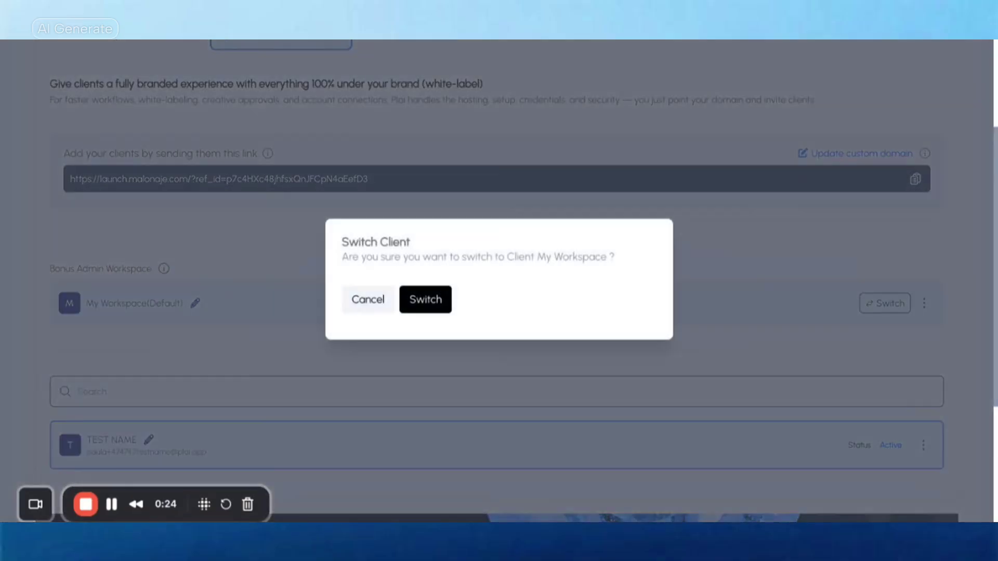
{"action": "left_click", "coordinate": [419, 307]}
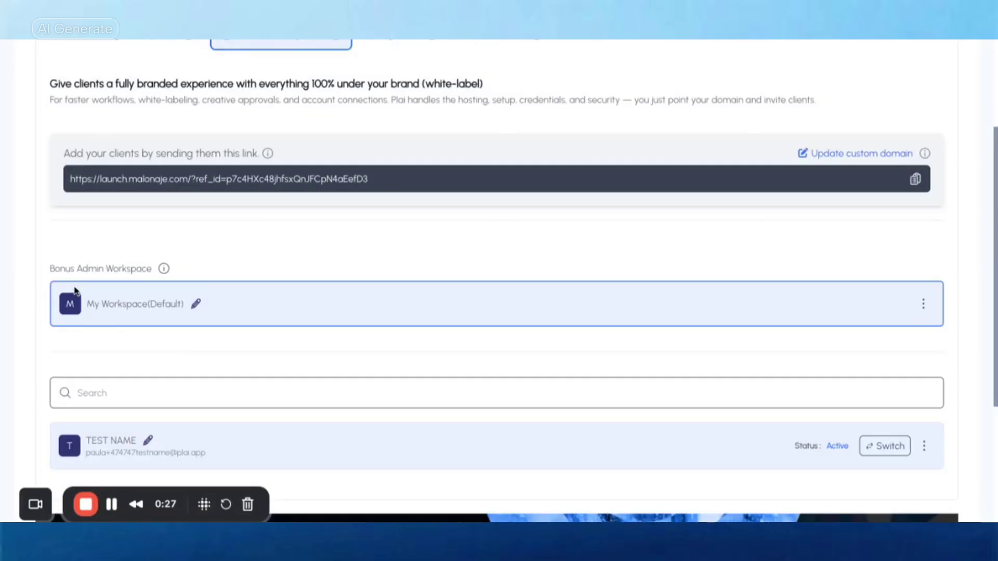
- Open the client customization settings and expand Business Details to review the logo and login page image
{"action": "scroll", "coordinate": [73, 307], "scroll_direction": "up", "scroll_amount": 3}
{"action": "scroll", "coordinate": [198, 164], "scroll_direction": "up", "scroll_amount": 1}
{"action": "left_click", "coordinate": [208, 165]}
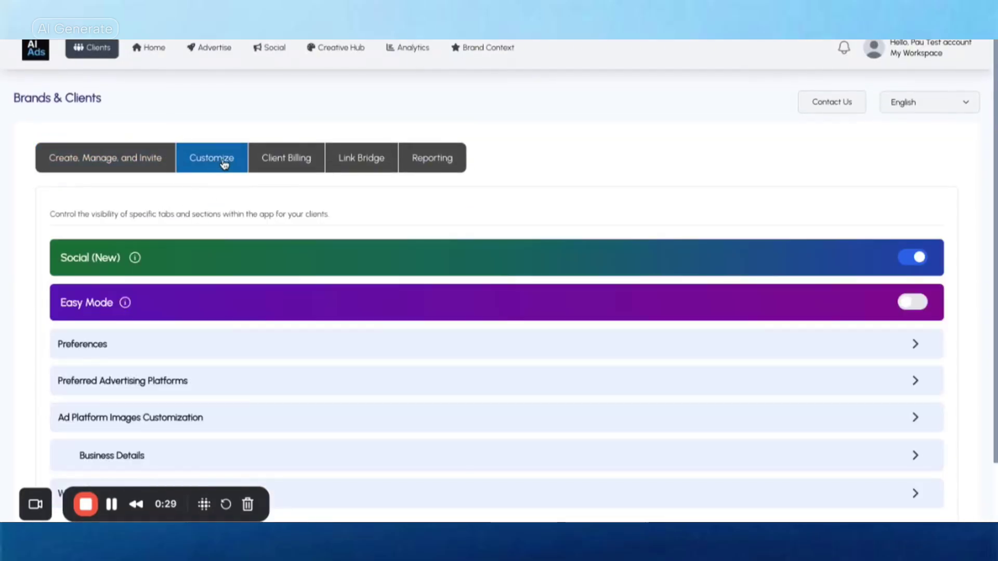
{"action": "scroll", "coordinate": [419, 307], "scroll_direction": "down", "scroll_amount": 3}
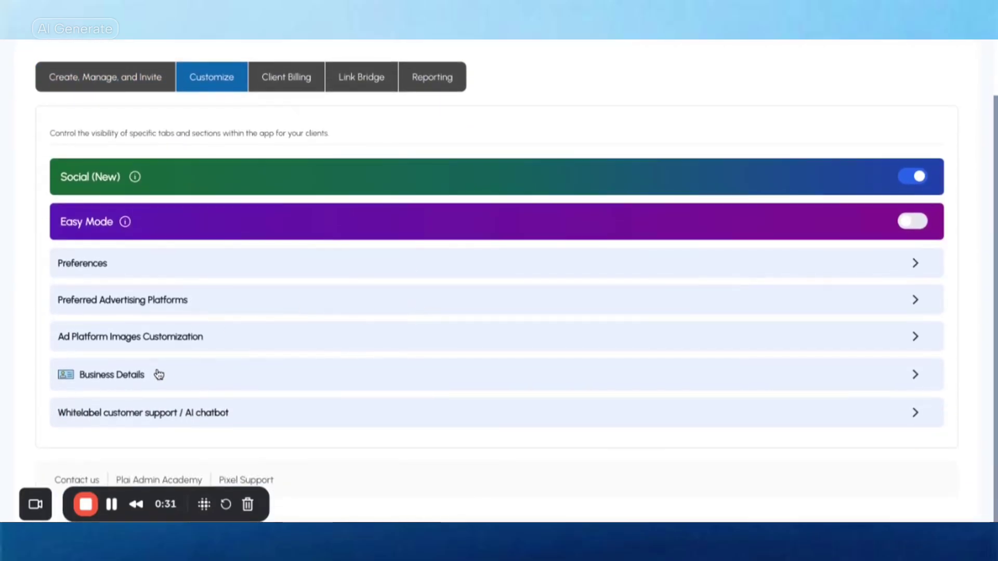
{"action": "left_click", "coordinate": [156, 374]}
{"action": "scroll", "coordinate": [156, 405], "scroll_direction": "down", "scroll_amount": 2}
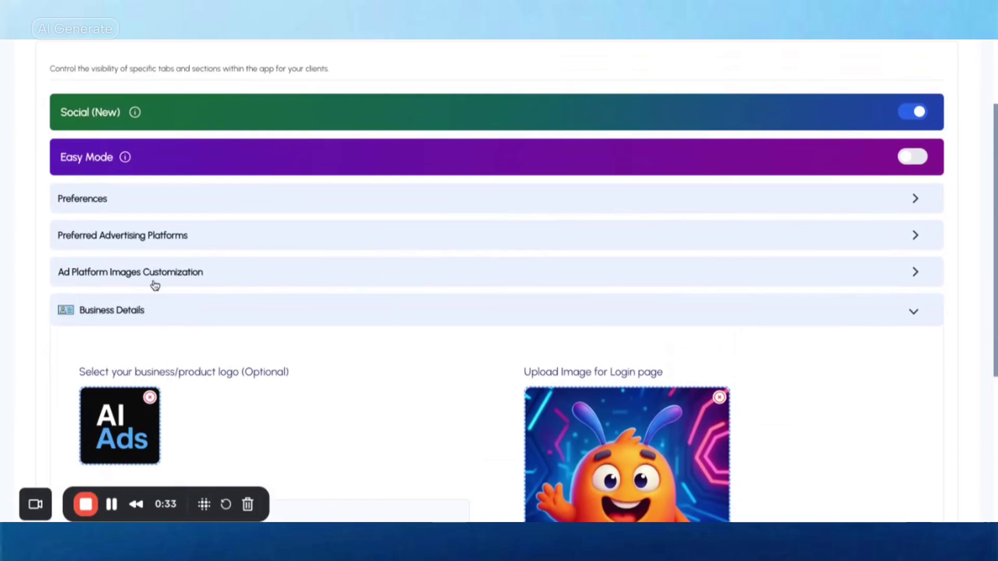
- Expand Ad Platform Images Customization and review the image upload slots for the ad platforms
{"action": "left_click", "coordinate": [154, 273]}
{"action": "scroll", "coordinate": [283, 341], "scroll_direction": "down", "scroll_amount": 2}
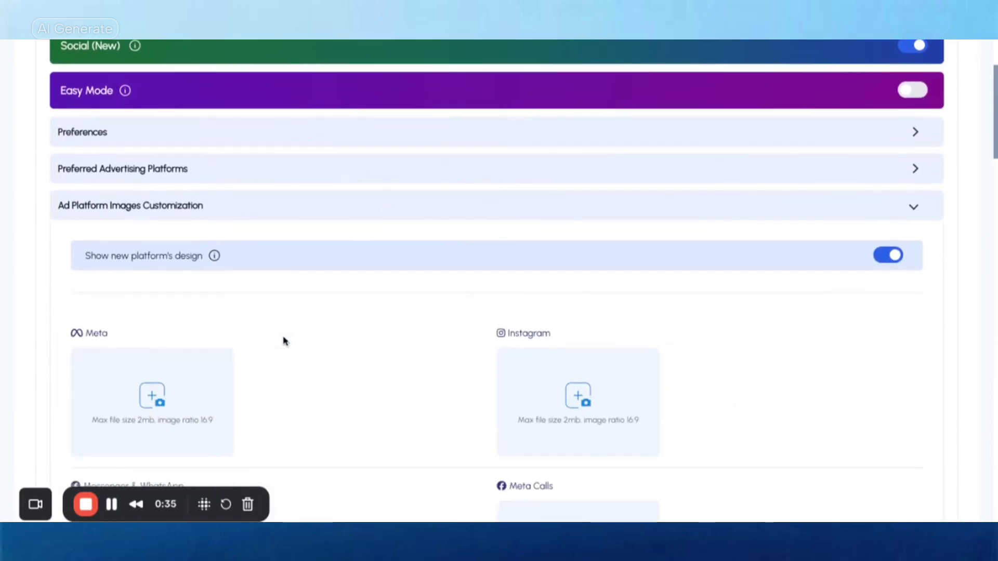
{"action": "scroll", "coordinate": [272, 335], "scroll_direction": "down", "scroll_amount": 3}
{"action": "scroll", "coordinate": [326, 263], "scroll_direction": "up", "scroll_amount": 4}
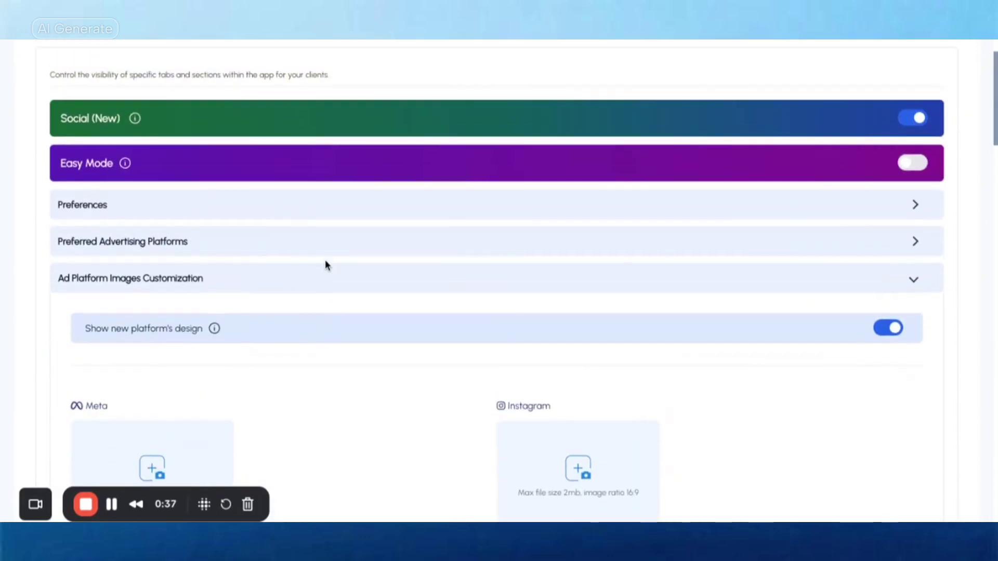
- Expand Preferred Advertising Platforms and review the full list of platform visibility switches for clients
{"action": "left_click", "coordinate": [285, 245]}
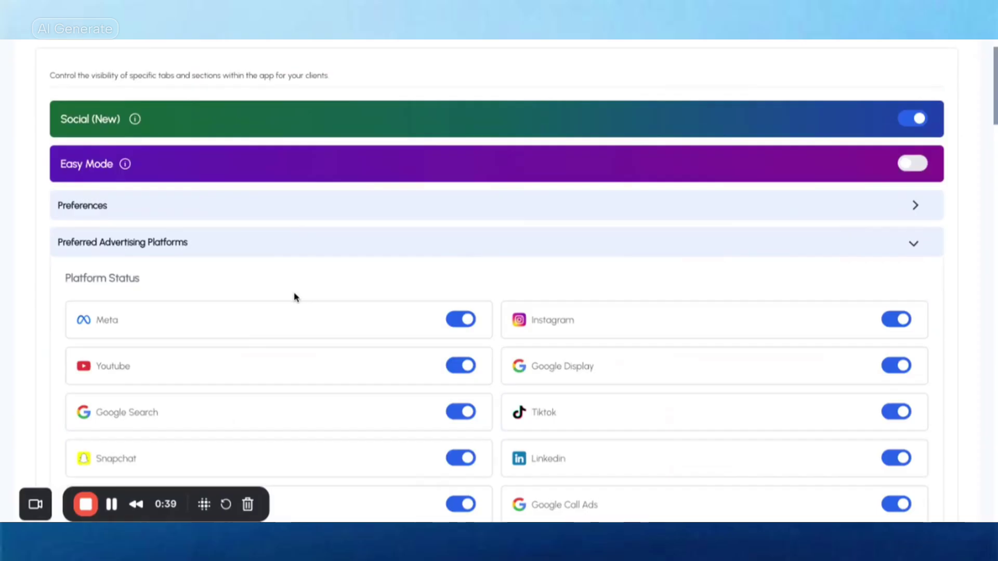
{"action": "scroll", "coordinate": [294, 296], "scroll_direction": "down", "scroll_amount": 2}
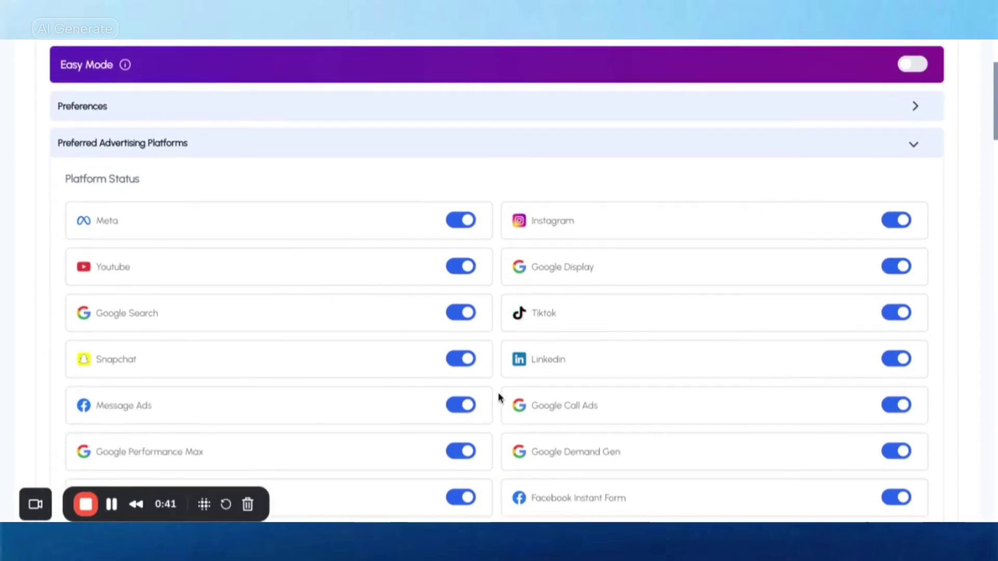
{"action": "scroll", "coordinate": [572, 367], "scroll_direction": "down", "scroll_amount": 3}
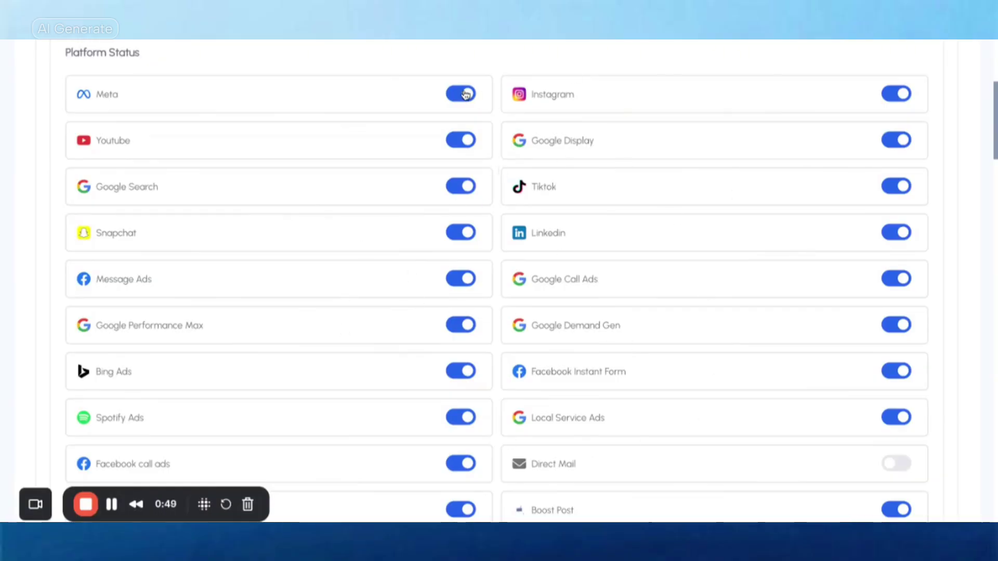
{"action": "scroll", "coordinate": [474, 407], "scroll_direction": "down", "scroll_amount": 2}
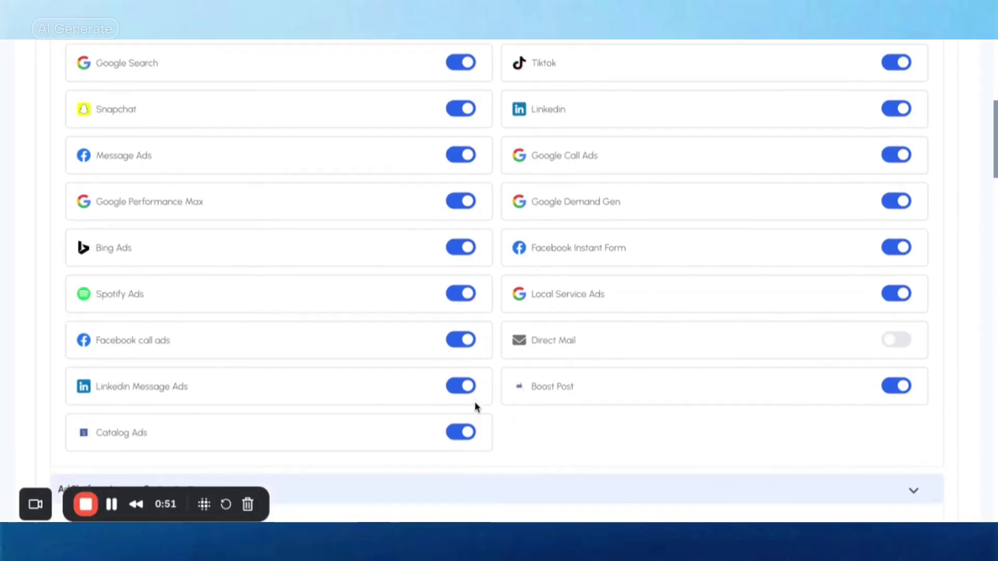
- Expand Preferences and review the options for hiding specific tabs and sections from clients
{"action": "scroll", "coordinate": [475, 405], "scroll_direction": "up", "scroll_amount": 5}
{"action": "left_click", "coordinate": [240, 182]}
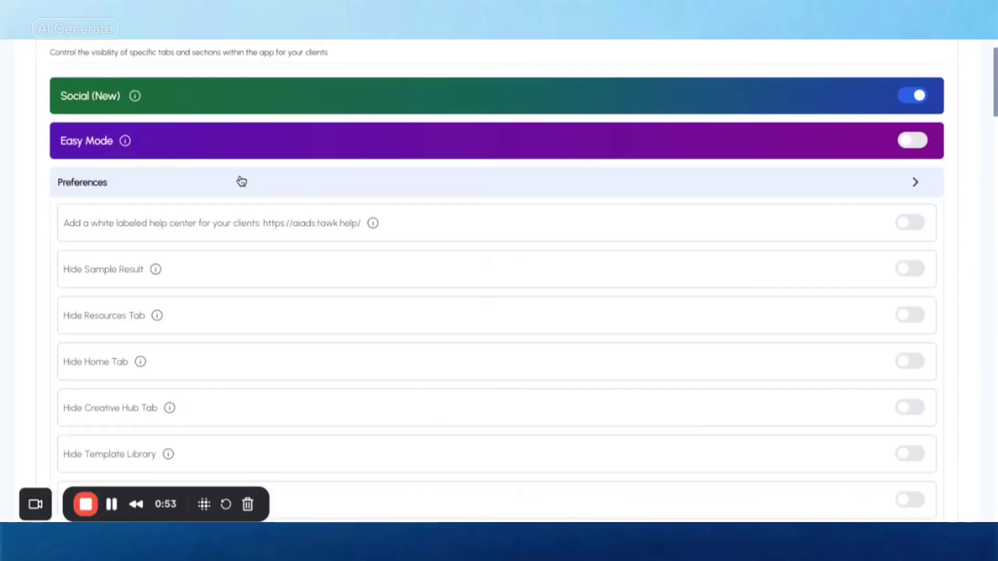
{"action": "scroll", "coordinate": [220, 353], "scroll_direction": "down", "scroll_amount": 1}
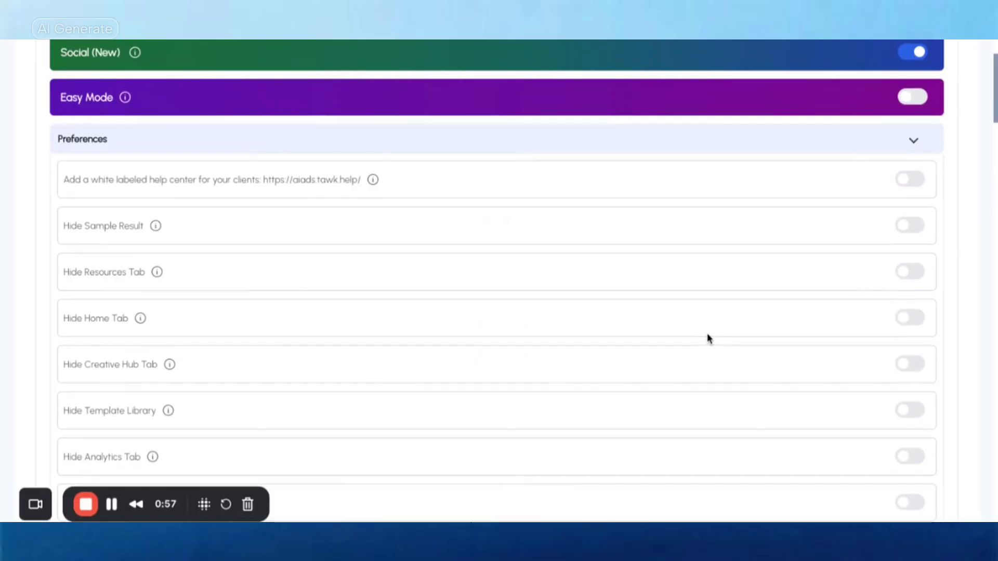
{"action": "scroll", "coordinate": [708, 338], "scroll_direction": "up", "scroll_amount": 3}
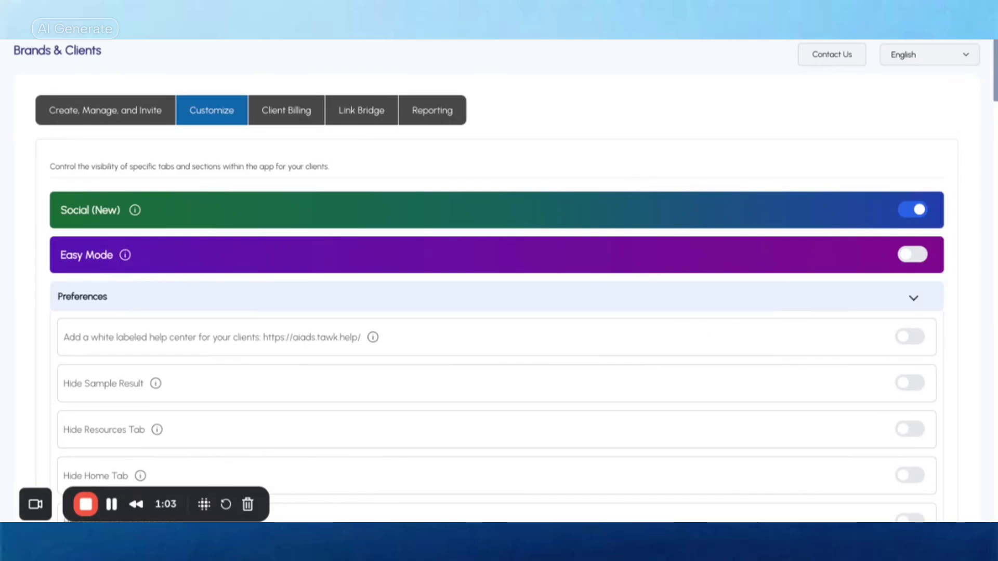
{"action": "scroll", "coordinate": [382, 202], "scroll_direction": "up", "scroll_amount": 1}
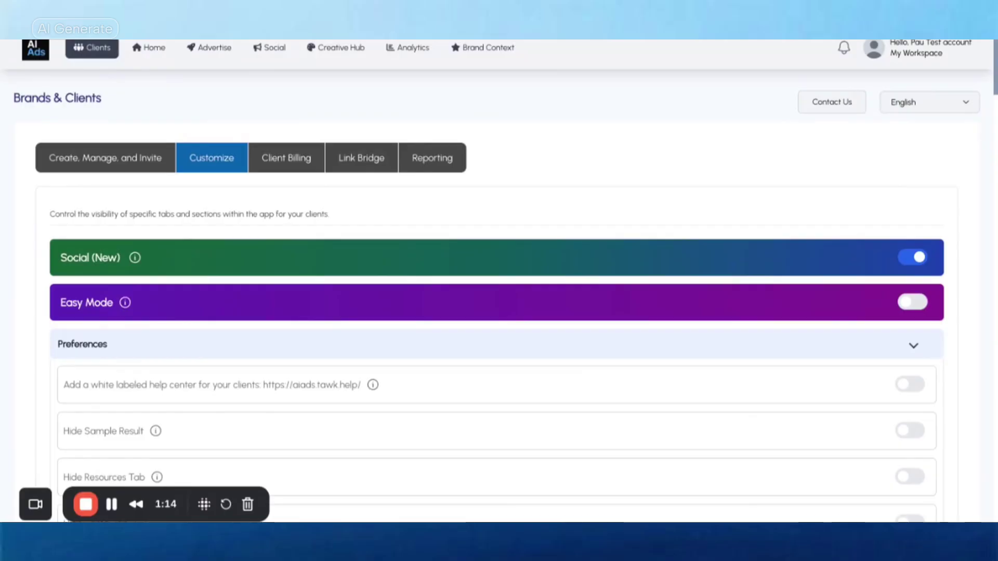
- View the Stripe connection option for client billing and return to the client management and invite page
{"action": "left_click", "coordinate": [288, 163]}
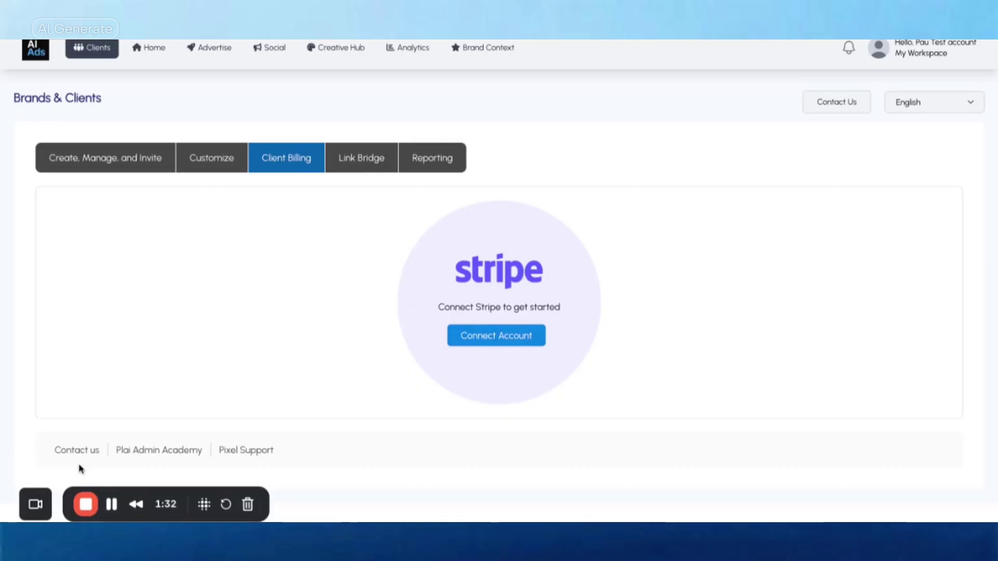
{"action": "left_click", "coordinate": [171, 160]}
{"action": "scroll", "coordinate": [335, 331], "scroll_direction": "down", "scroll_amount": 3}
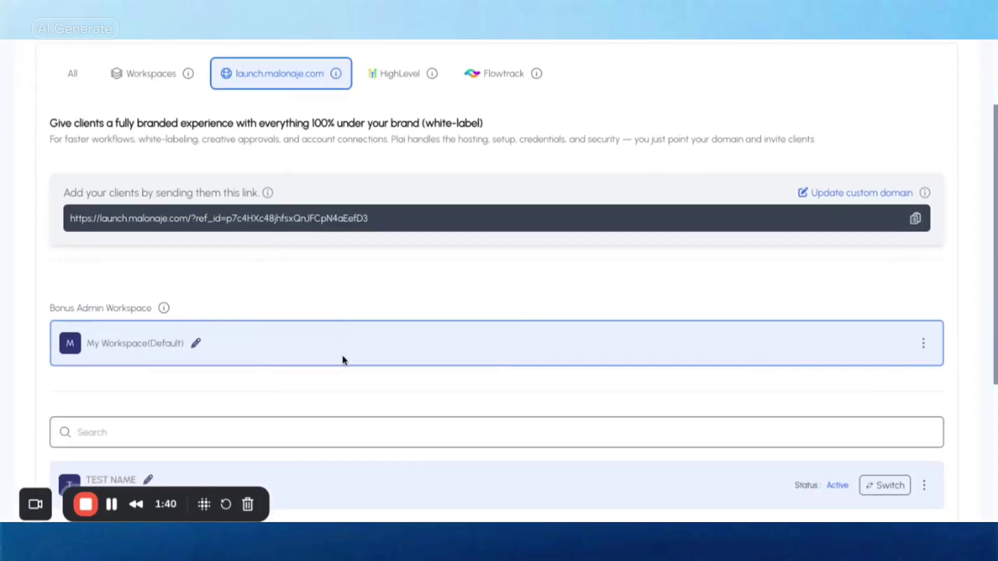